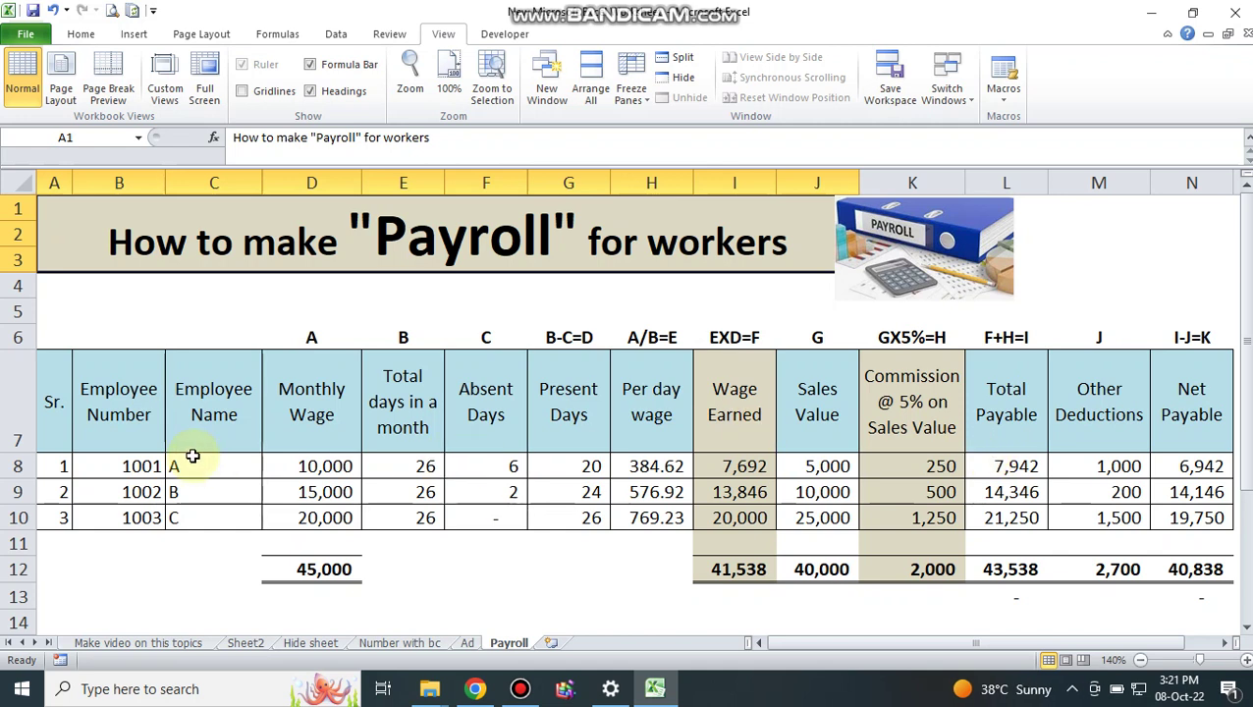
# - Review the first worker's row from Sr. and employee number 1001 through the Present Days formula
pyautogui.click(69, 429)
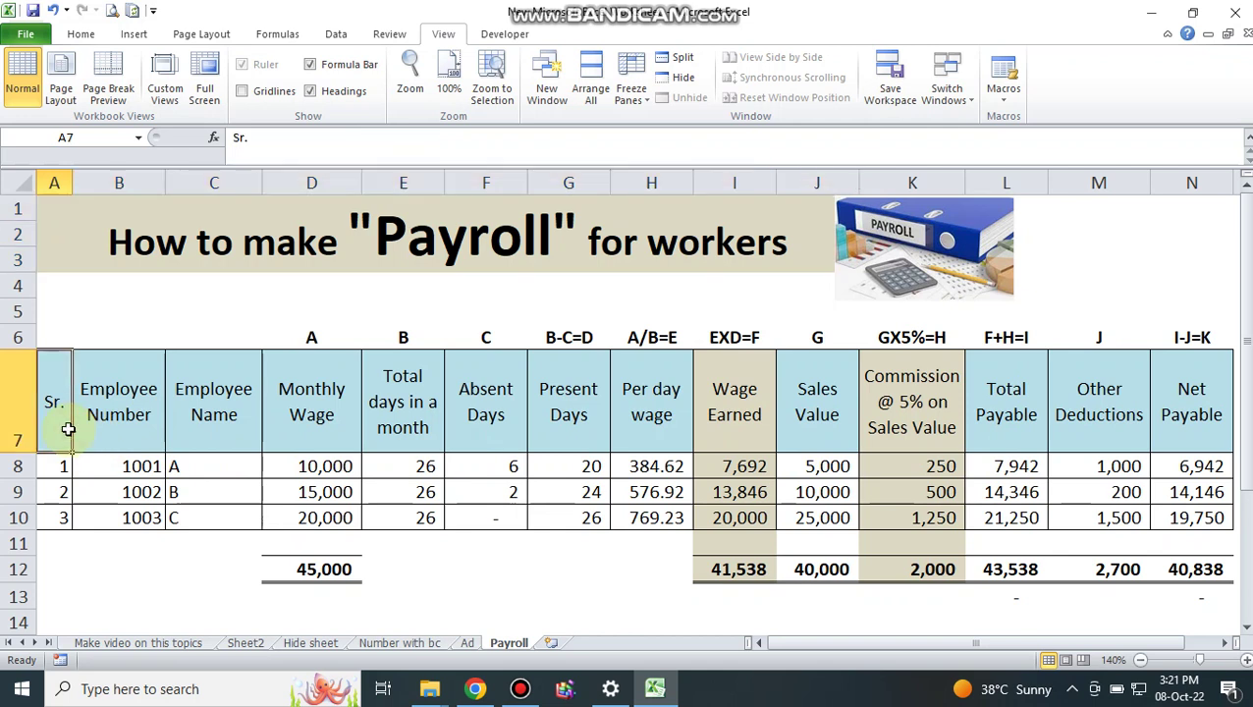
pyautogui.press('Right')
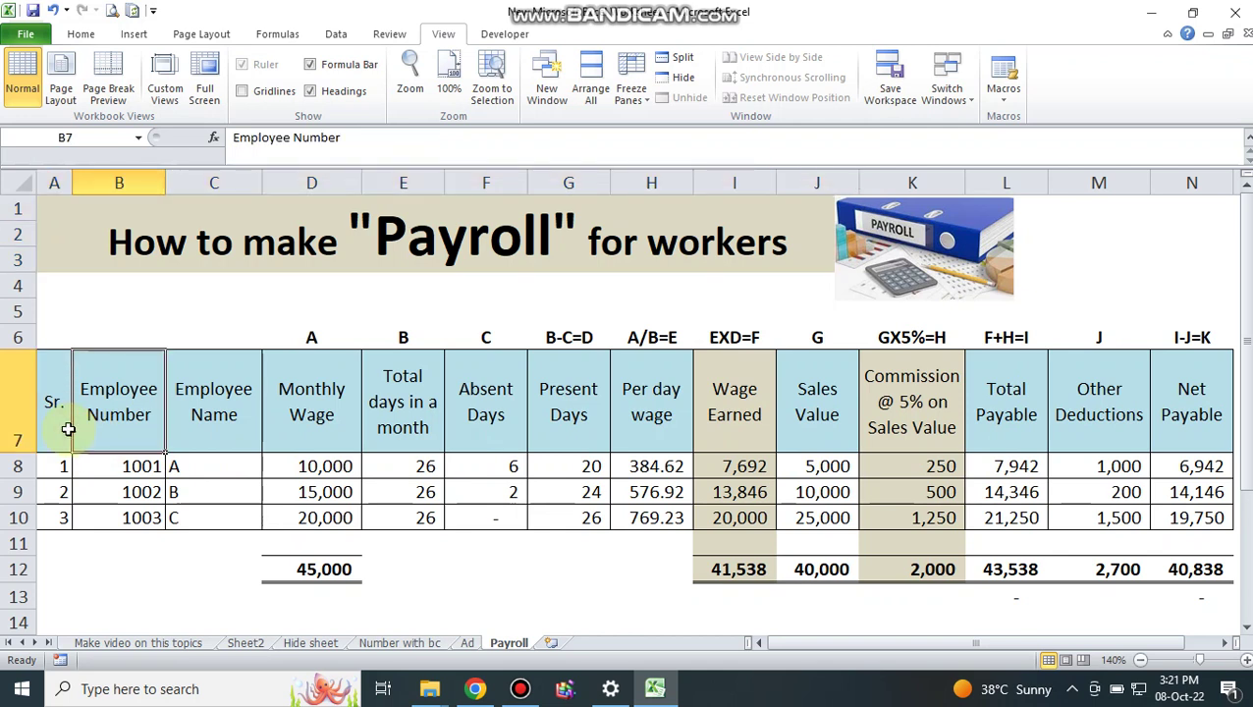
pyautogui.press('Down')
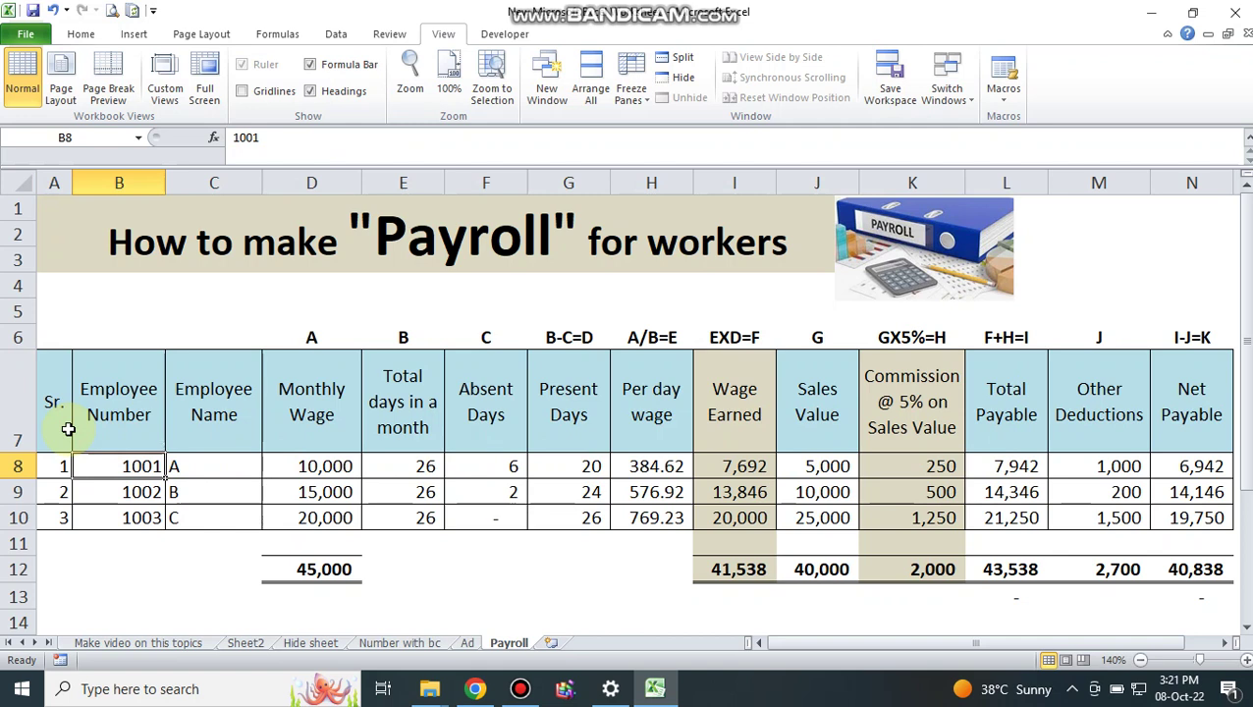
pyautogui.press('Right')
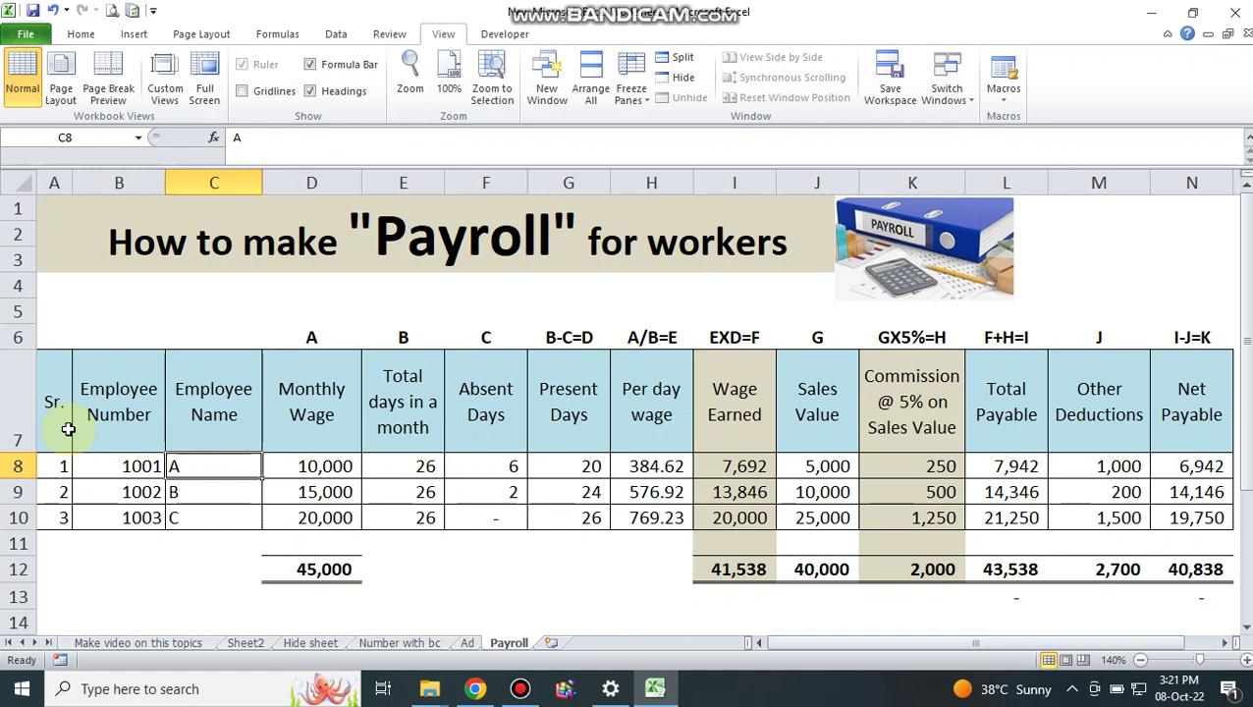
pyautogui.press('Down')
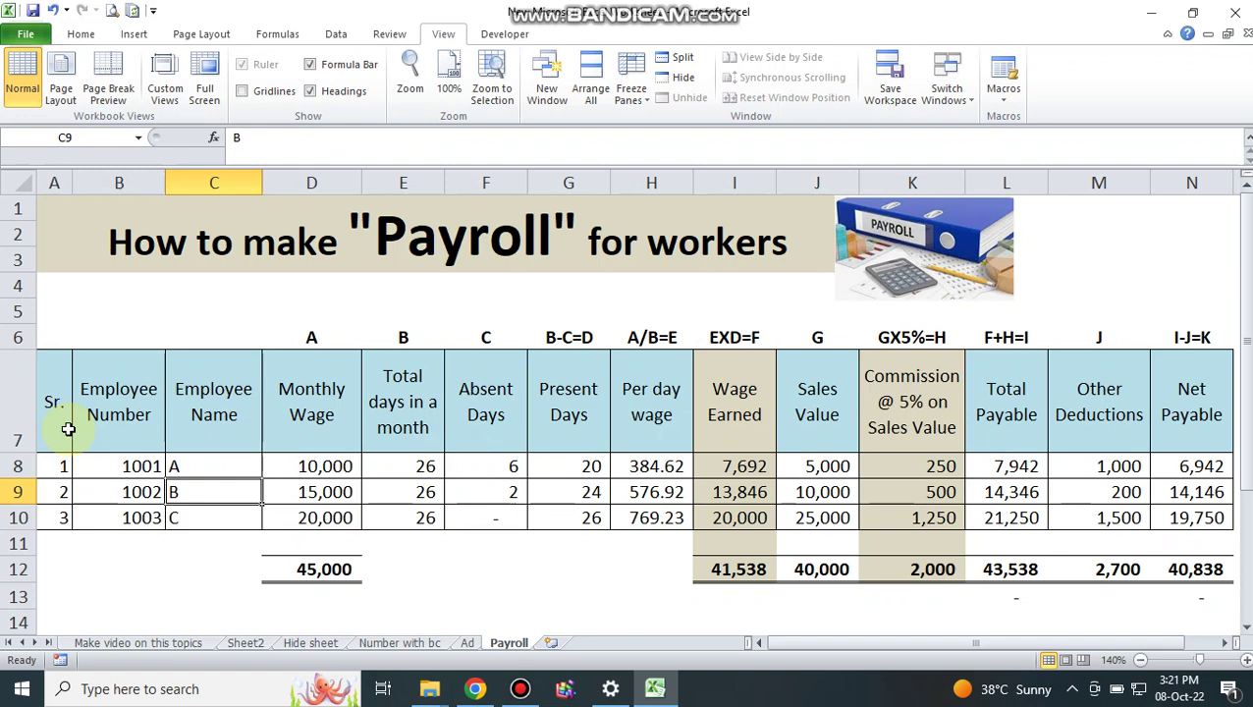
pyautogui.press('Down')
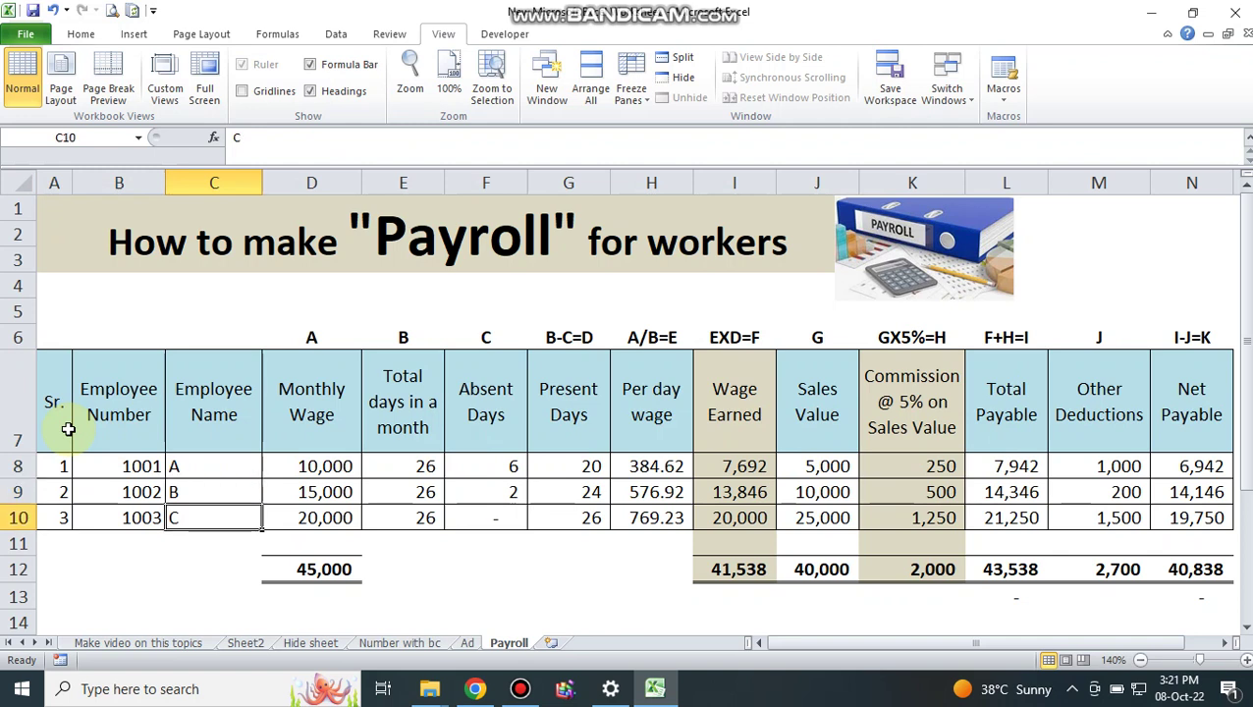
pyautogui.press('Up')
pyautogui.press('Up')
pyautogui.press('Right')
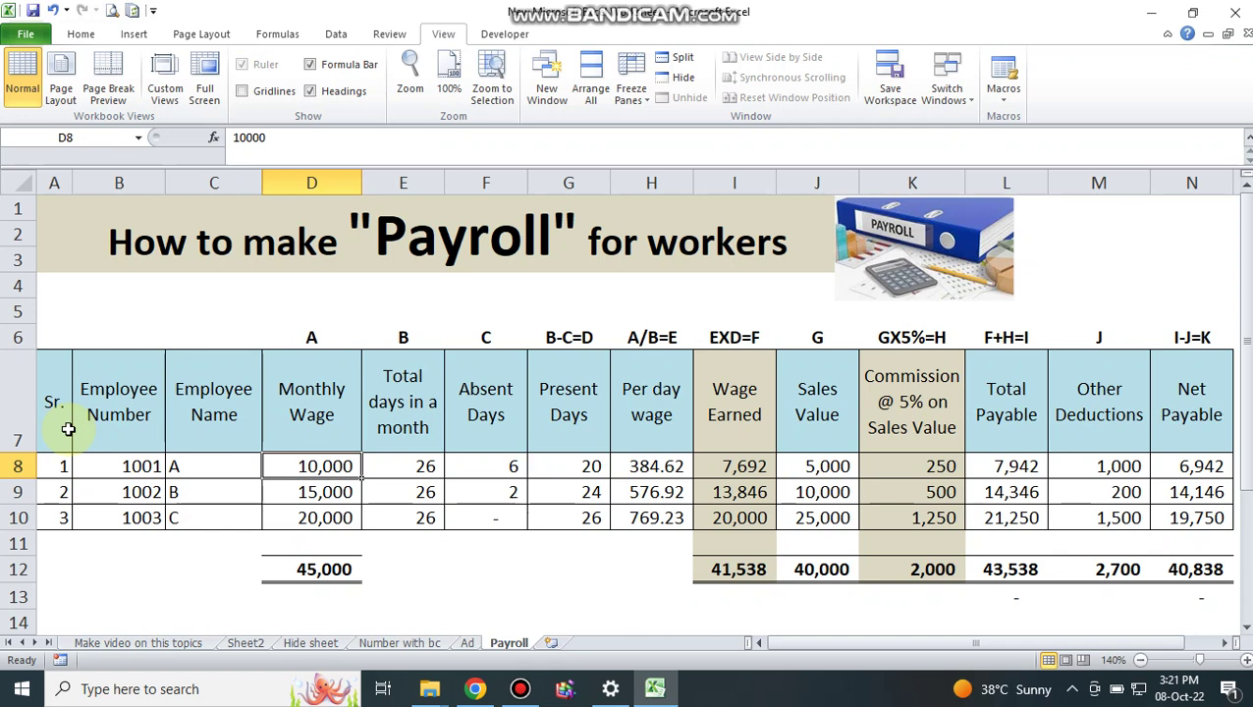
pyautogui.press('Right')
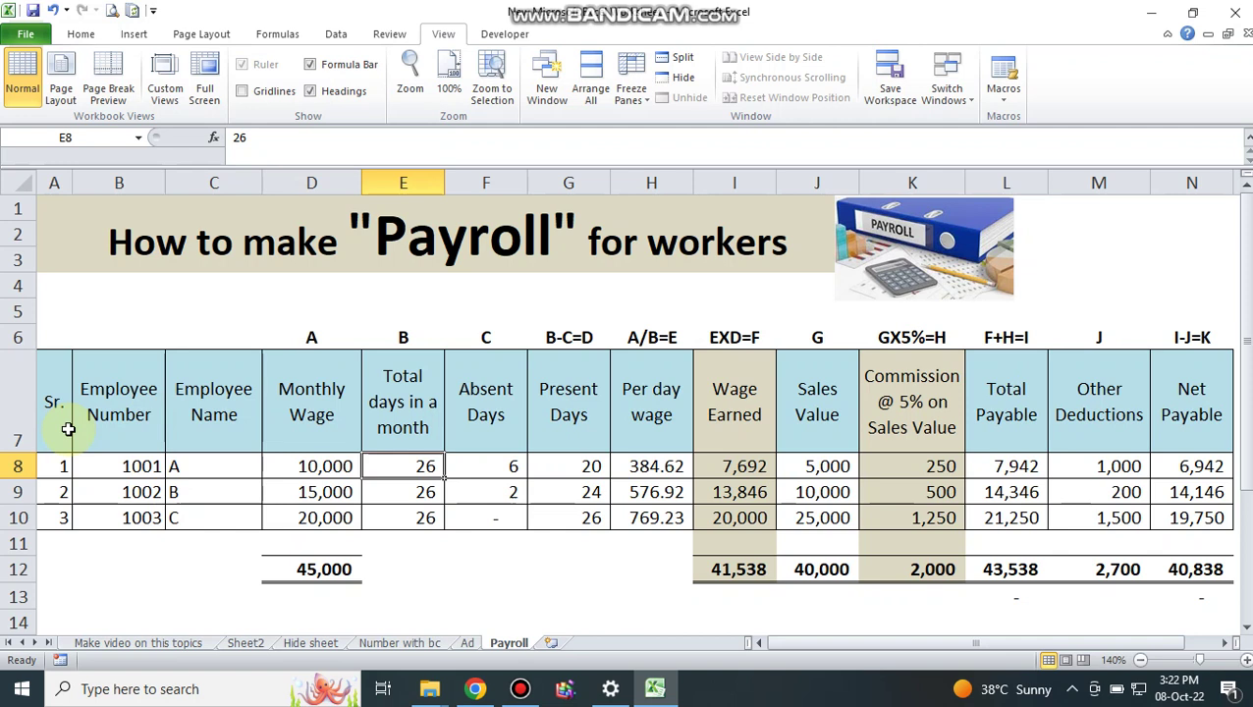
pyautogui.press('Up')
pyautogui.press('Down')
pyautogui.press('Right')
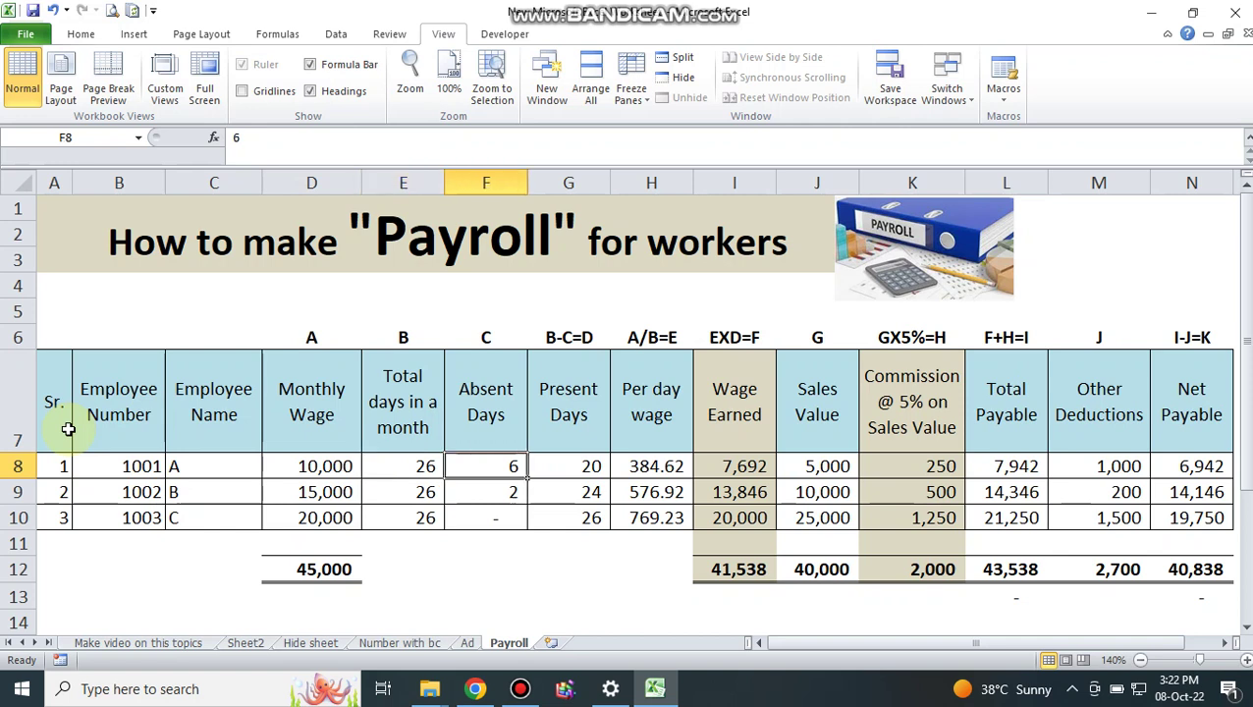
pyautogui.press('Right')
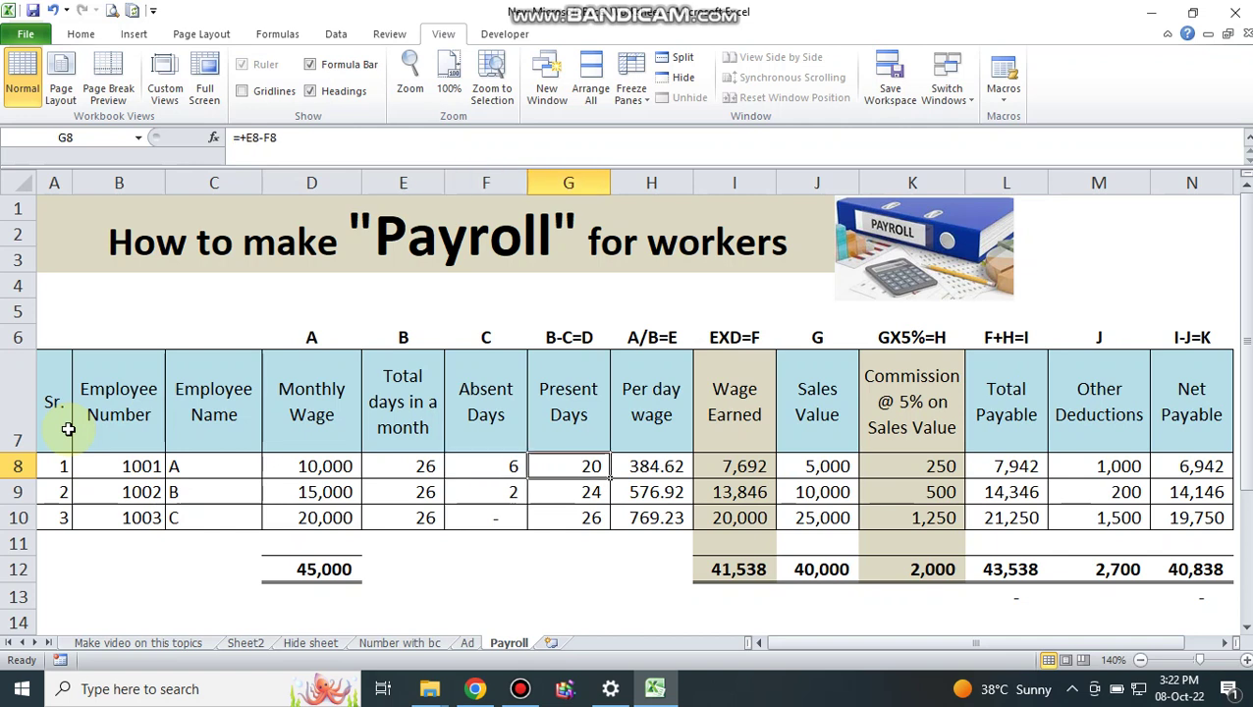
# - Delete the Present Days formula in G8, then undo to restore it
pyautogui.press('Left')
pyautogui.press('Left')
pyautogui.press('Right')
pyautogui.press('Right')
pyautogui.press('Delete')
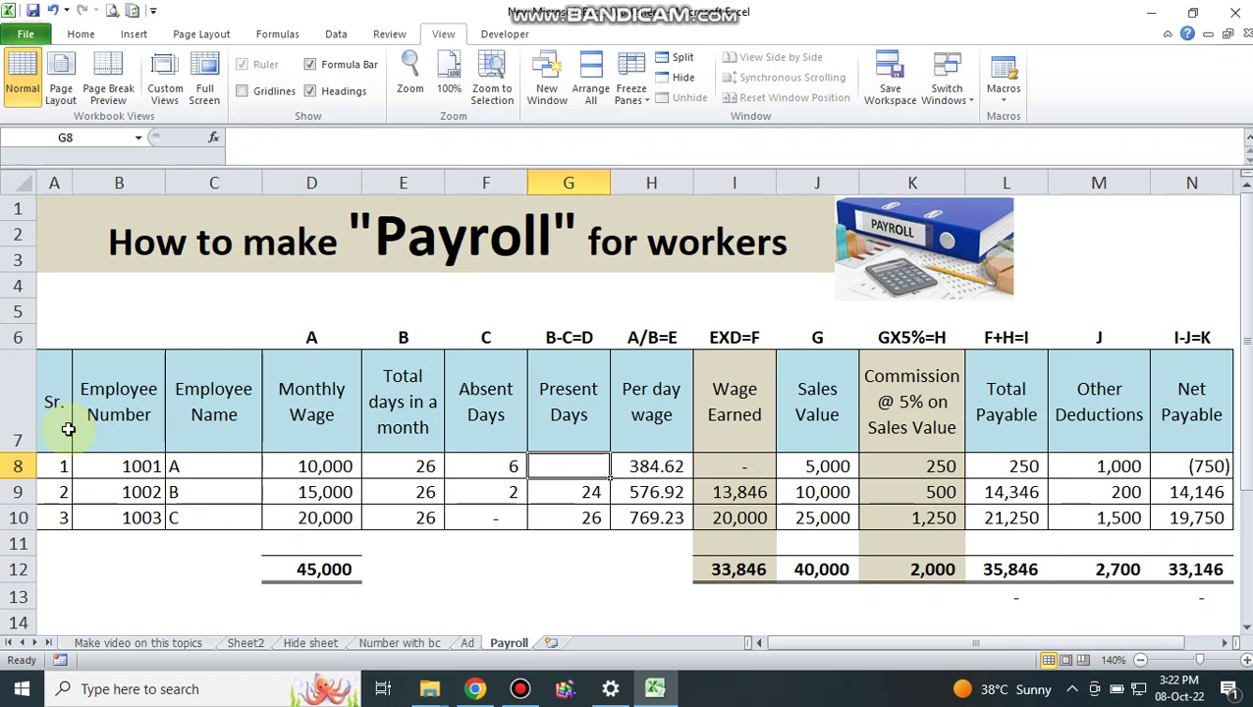
pyautogui.hotkey('ctrl', 'z')
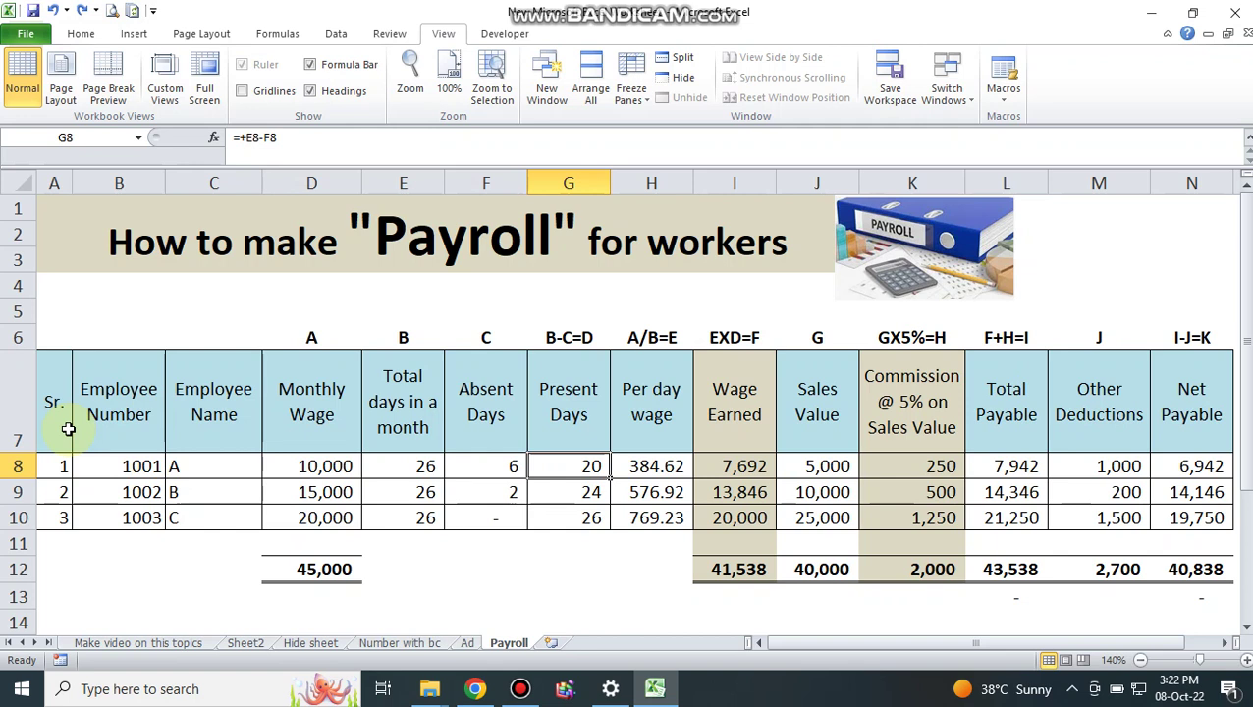
# - Inspect row 8's Per day wage, Wage Earned, Sales Value 5,000, commission and Total Payable
pyautogui.press('Right')
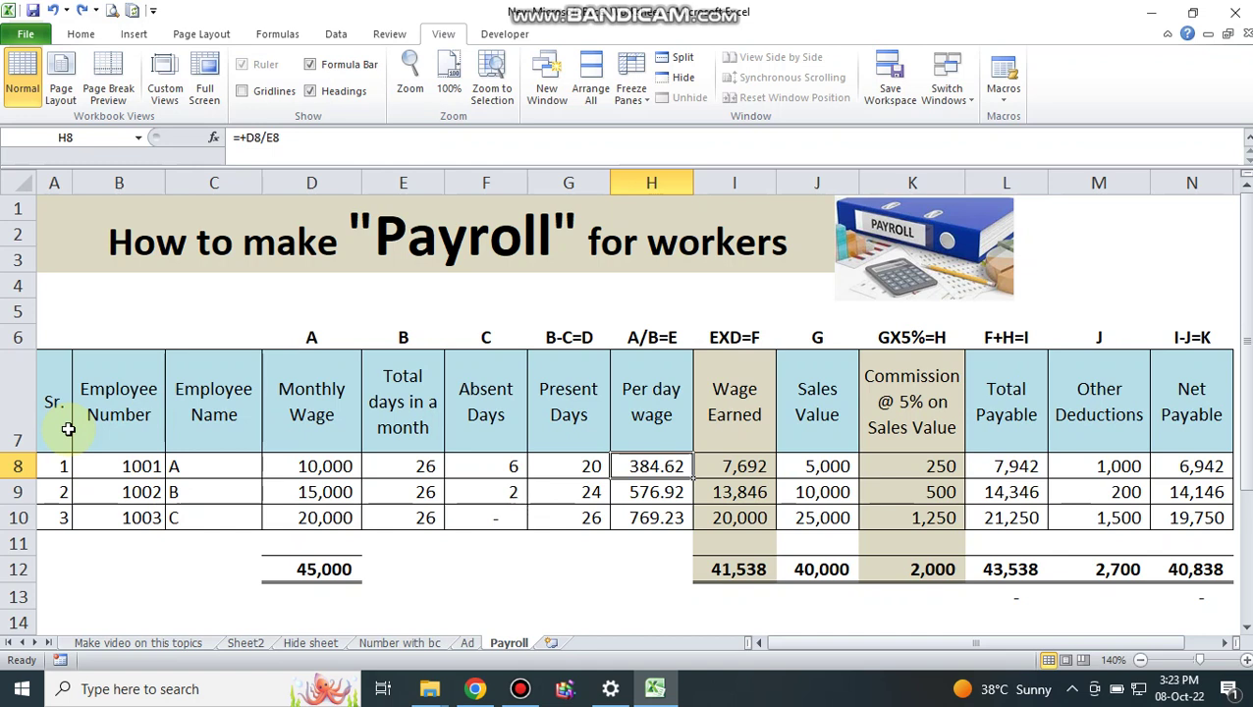
pyautogui.press('Right')
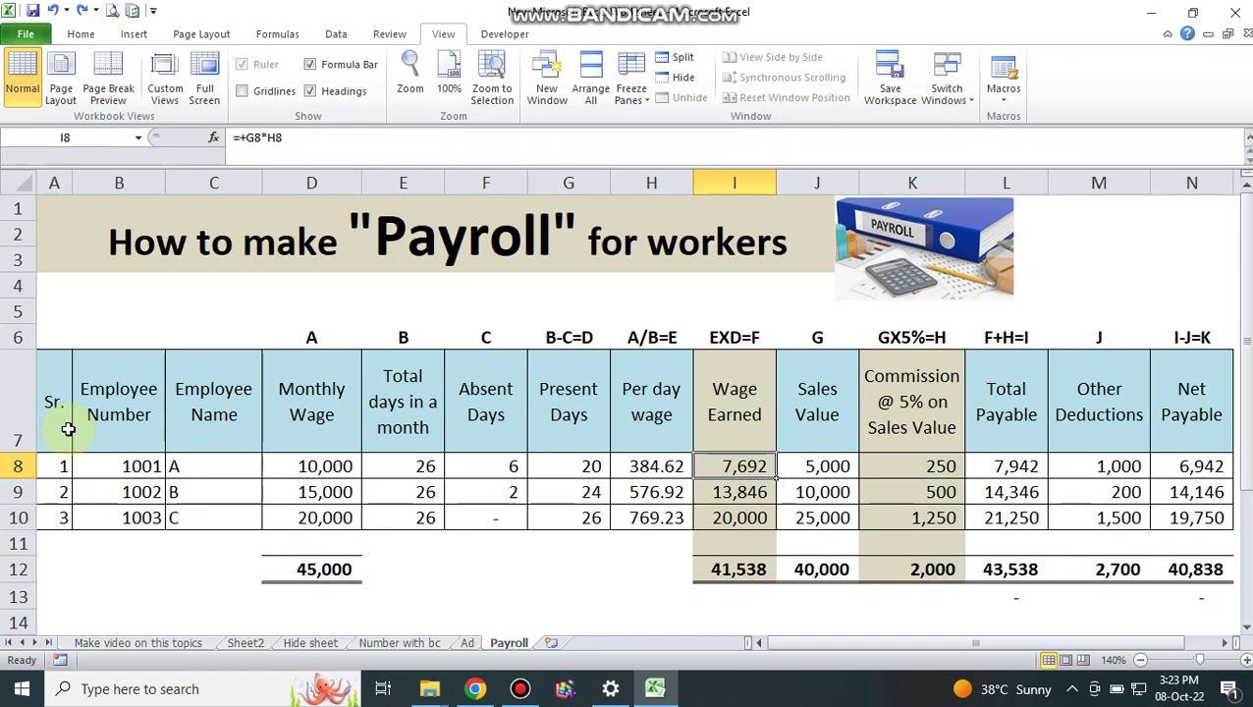
pyautogui.press('Right')
pyautogui.press('Right')
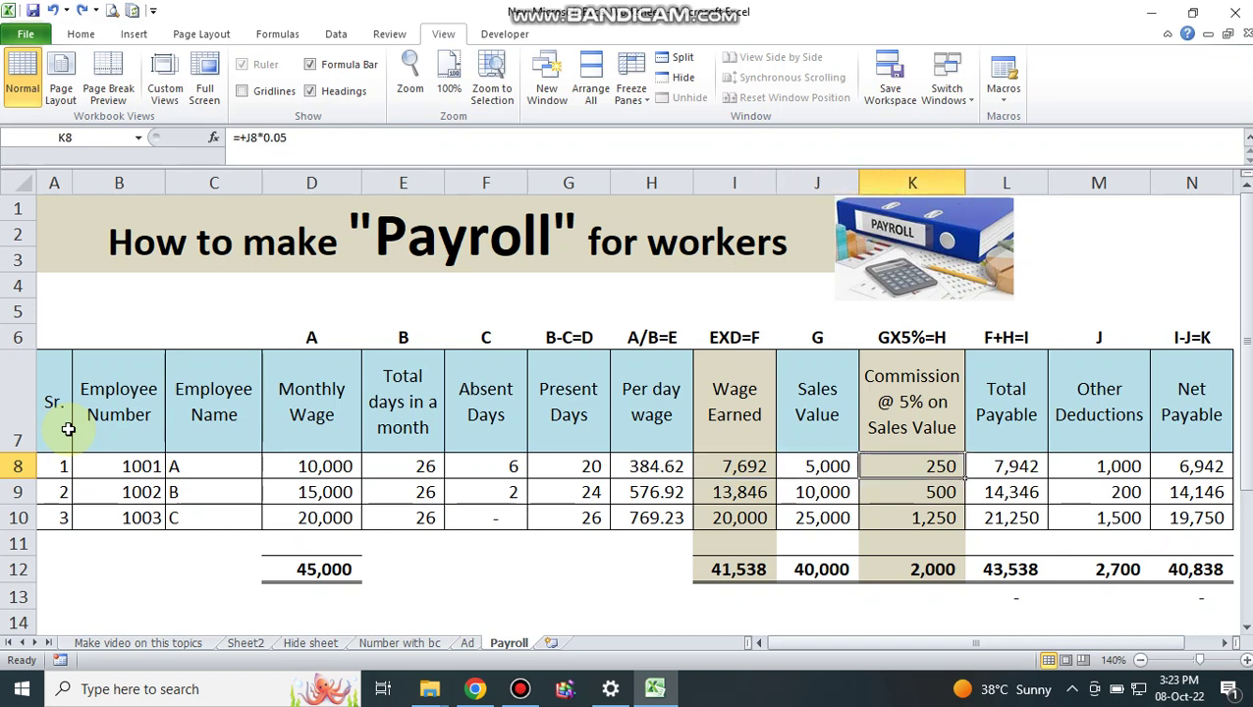
pyautogui.press('Left')
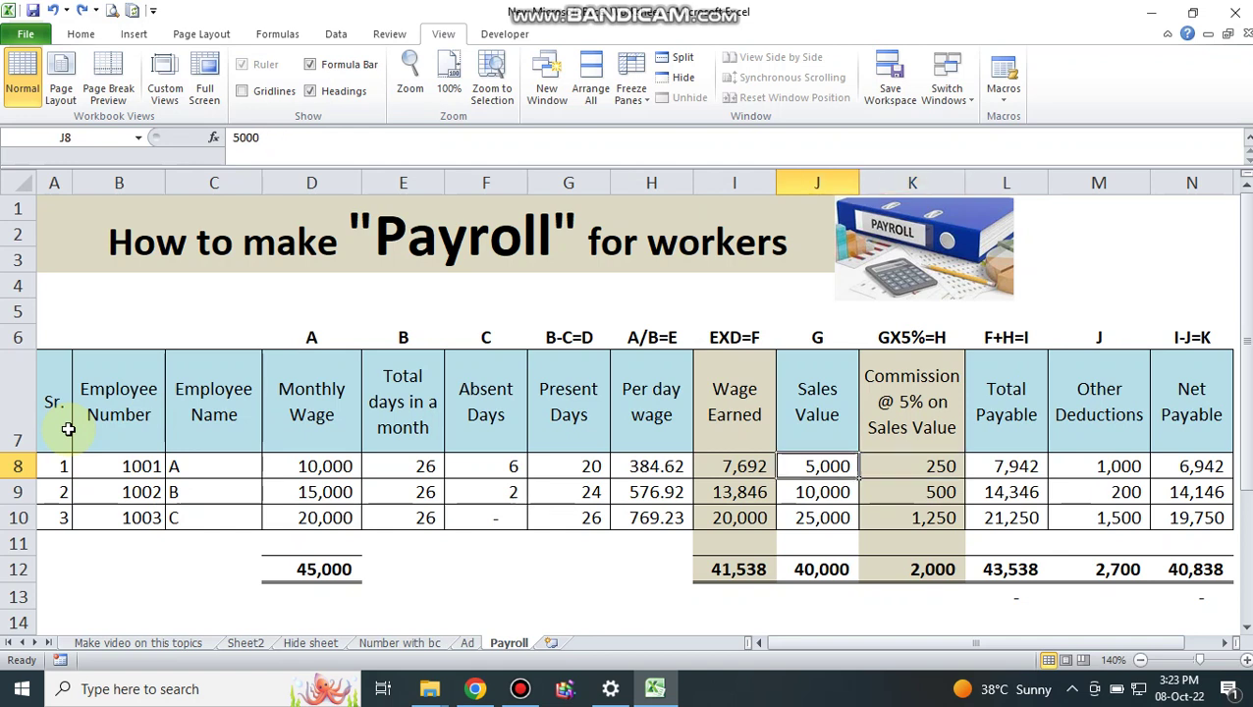
pyautogui.press('Up')
pyautogui.press('Down')
pyautogui.press('Right')
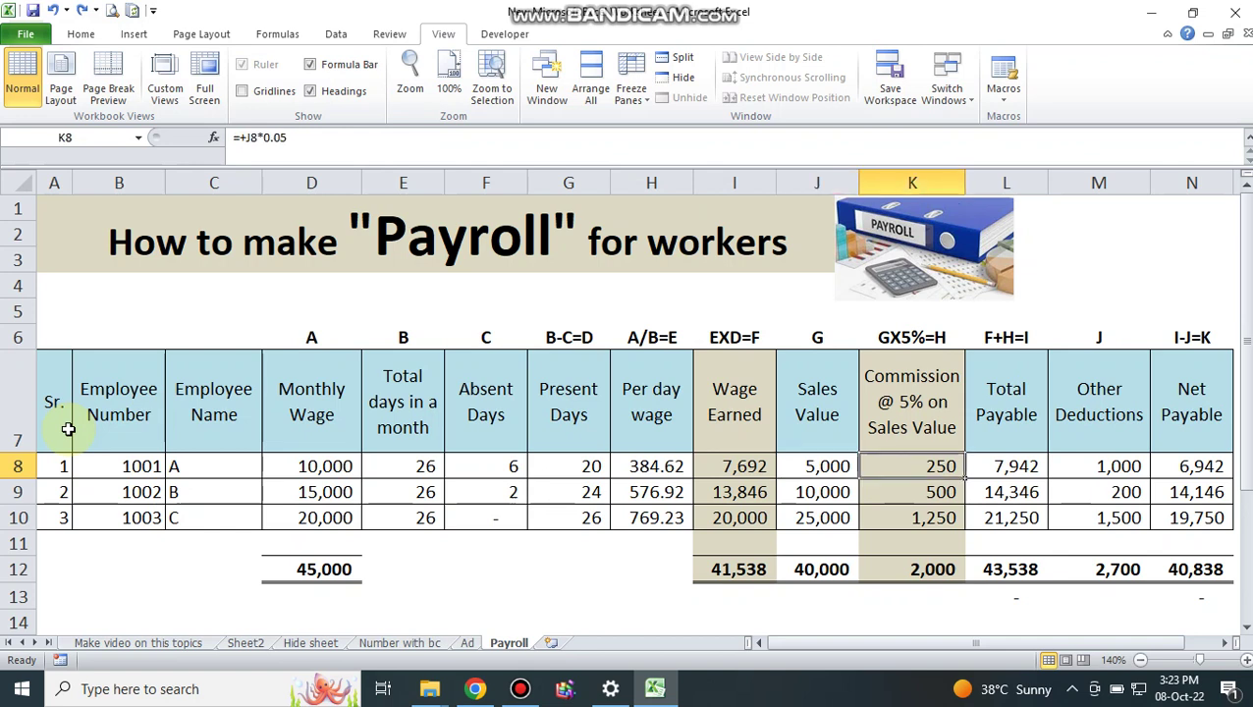
pyautogui.press('Left')
pyautogui.press('Left')
pyautogui.press('Right')
pyautogui.press('Right')
pyautogui.press('Right')
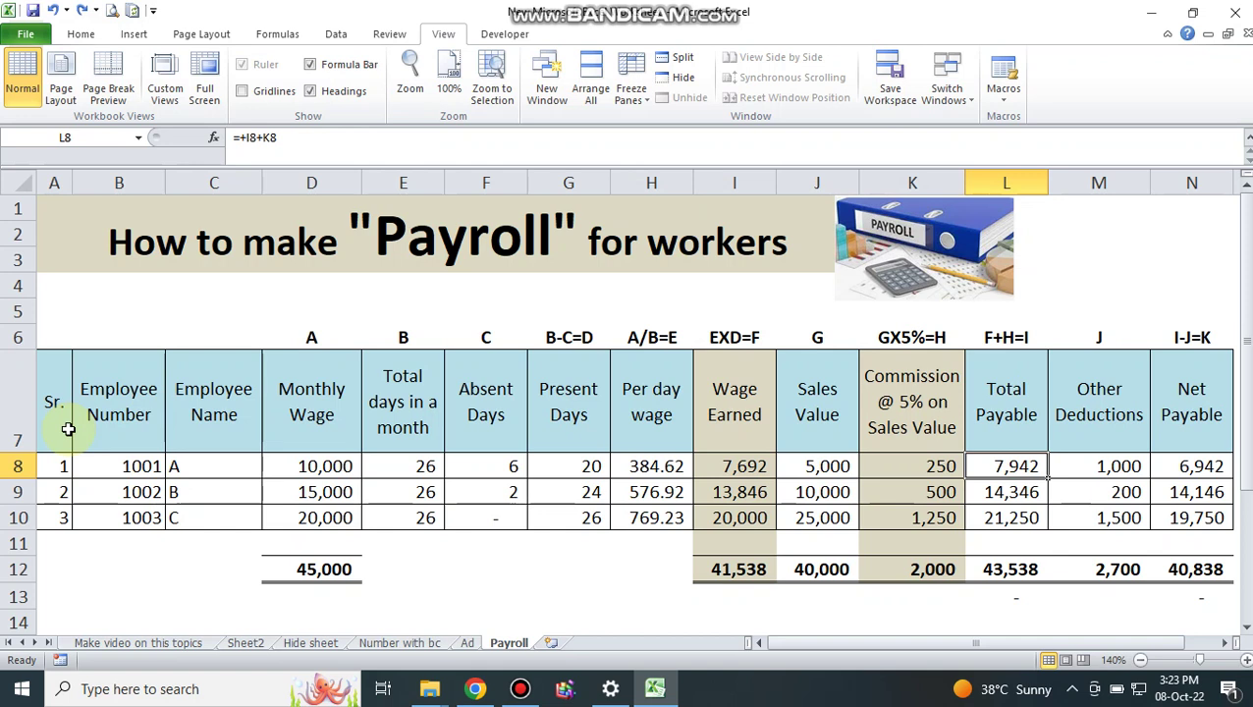
pyautogui.press('Right')
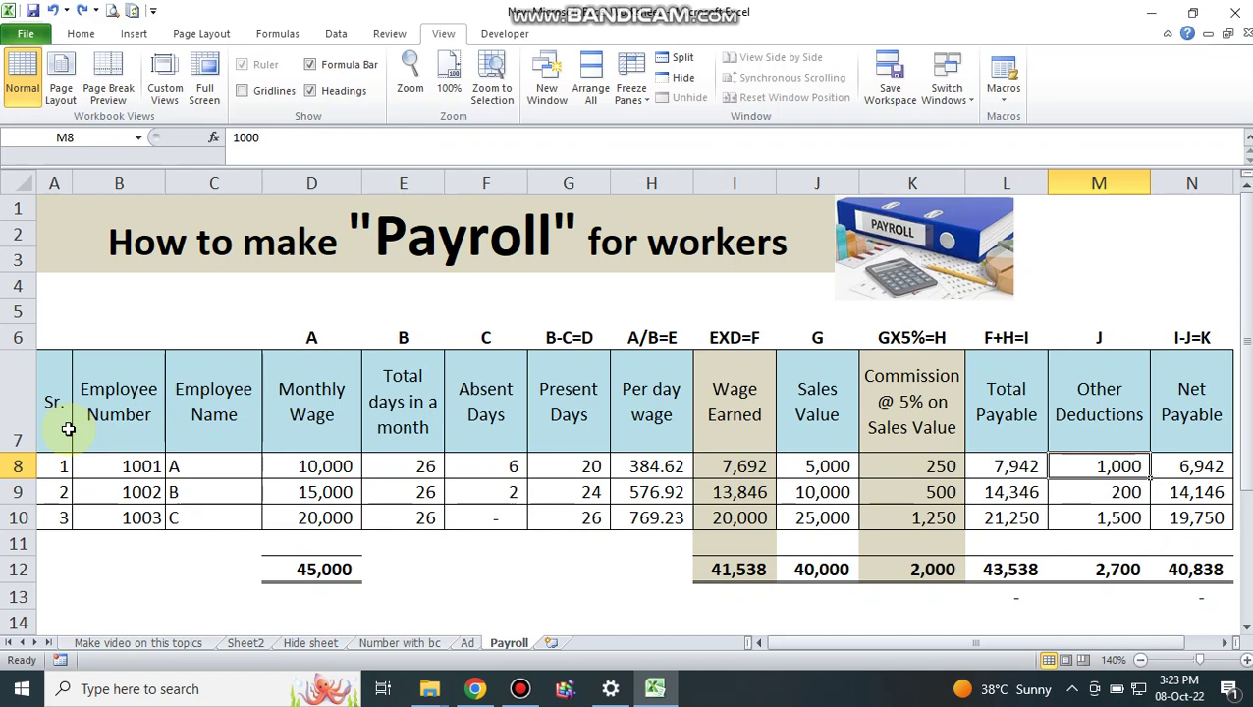
pyautogui.press('Left')
pyautogui.press('Right')
pyautogui.press('Right')
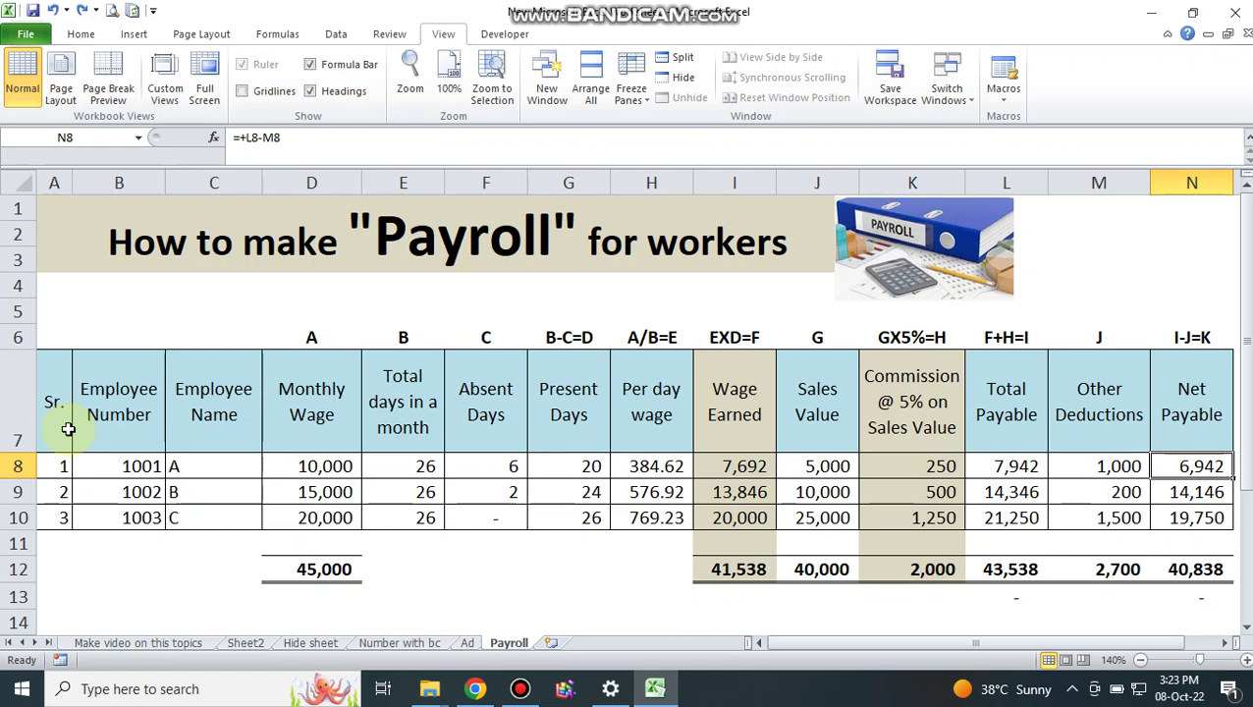
# - Select the Present Days cells G8:G10
pyautogui.press('Left')
pyautogui.press('Left')
pyautogui.press('Left')
pyautogui.press('Left')
pyautogui.press('Left')
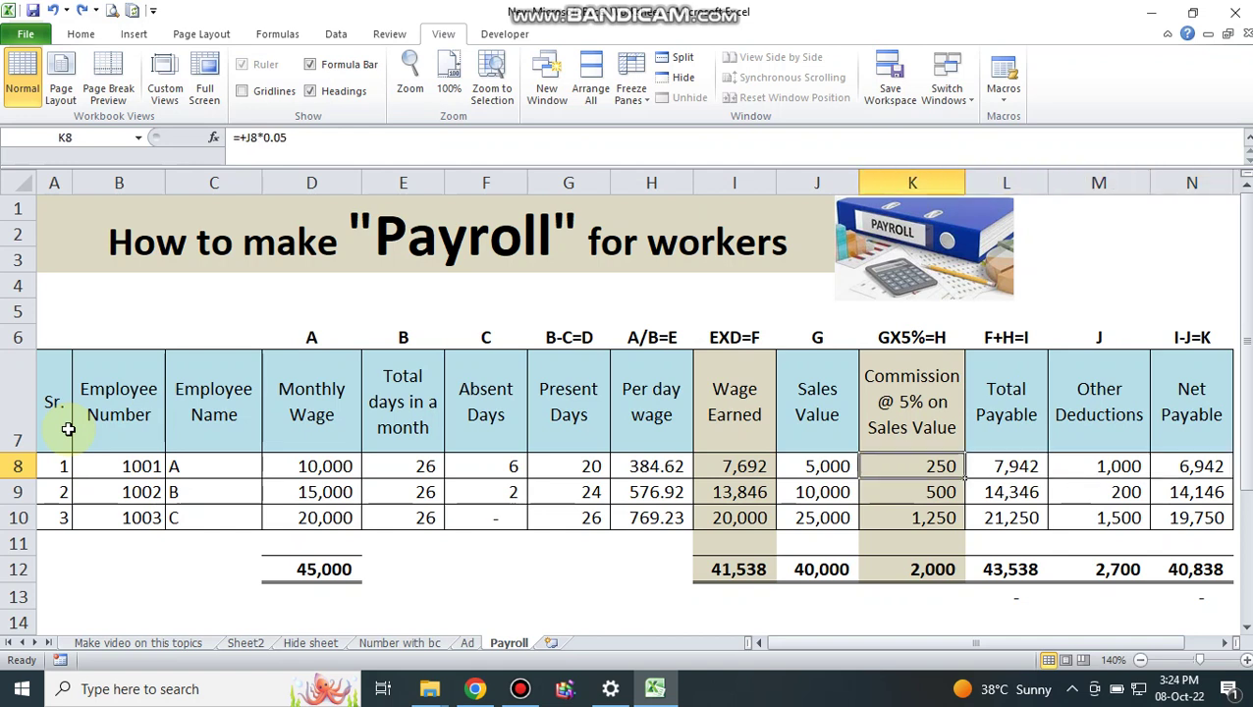
pyautogui.press('Left')
pyautogui.press('Left')
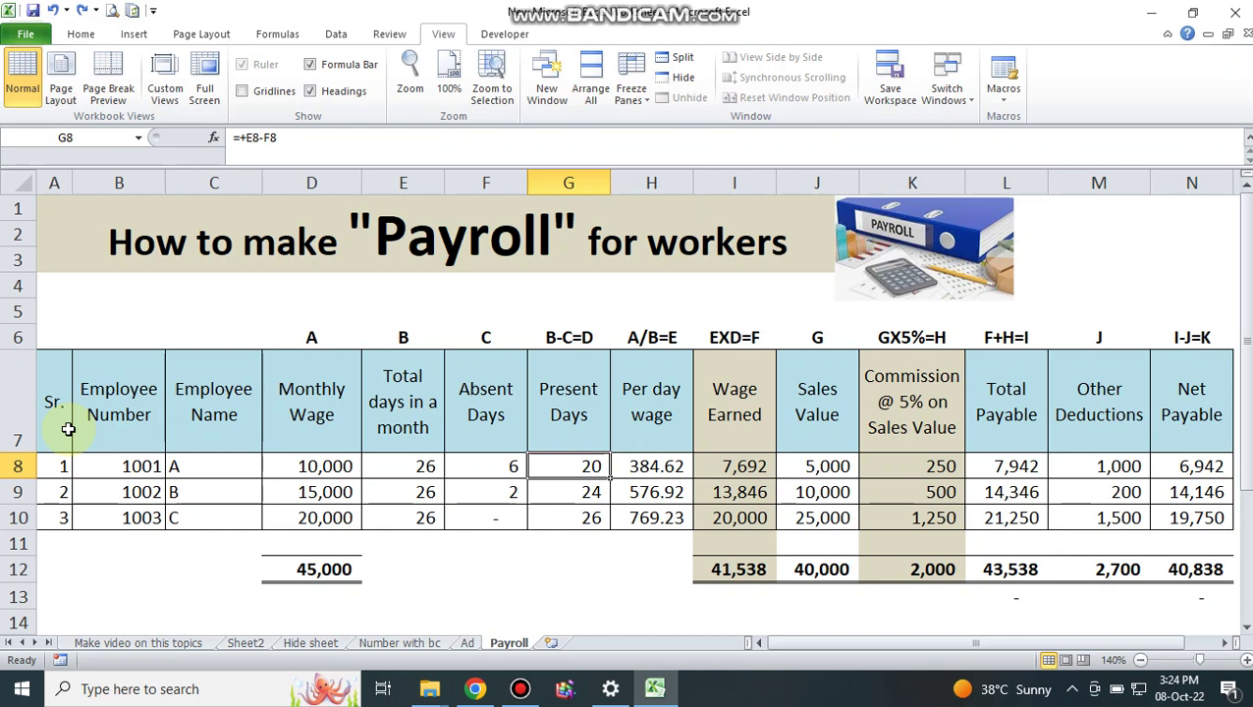
pyautogui.hotkey('shift', 'Down')
pyautogui.hotkey('shift', 'Down')
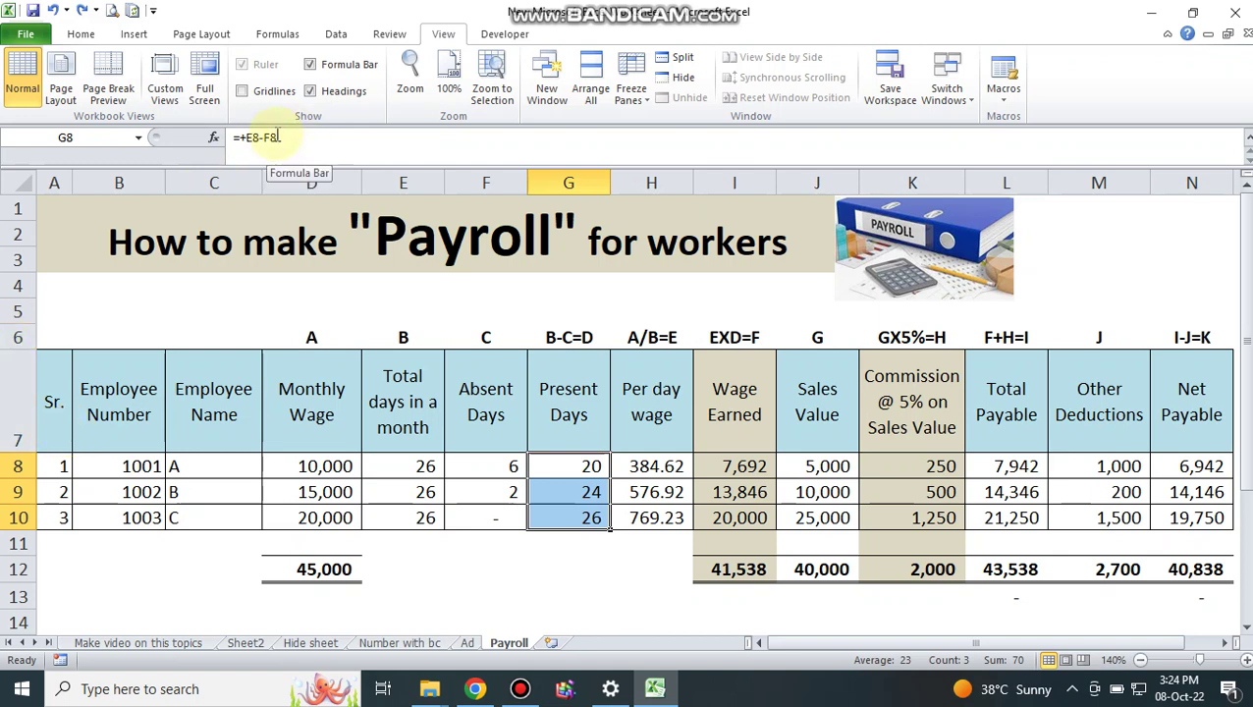
# - Clear the Present Days results in G8:G10 and the Per day wage results in H8:H10
pyautogui.press('Delete')
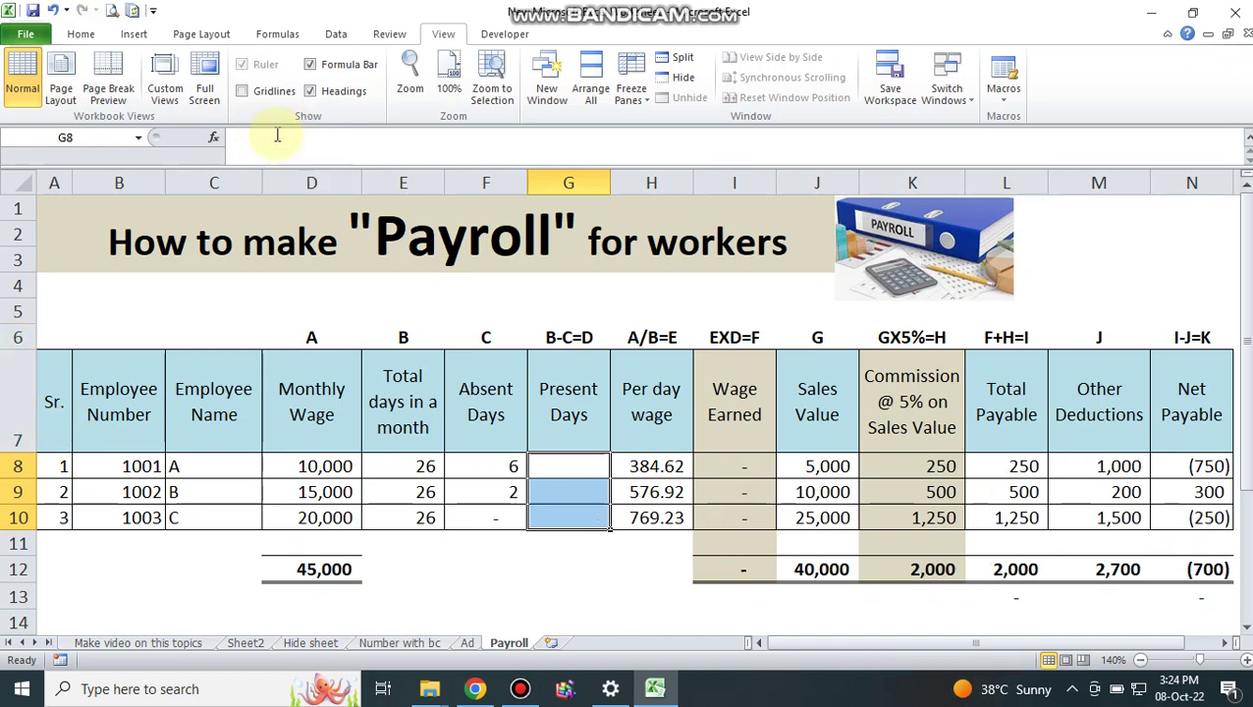
pyautogui.press('Right')
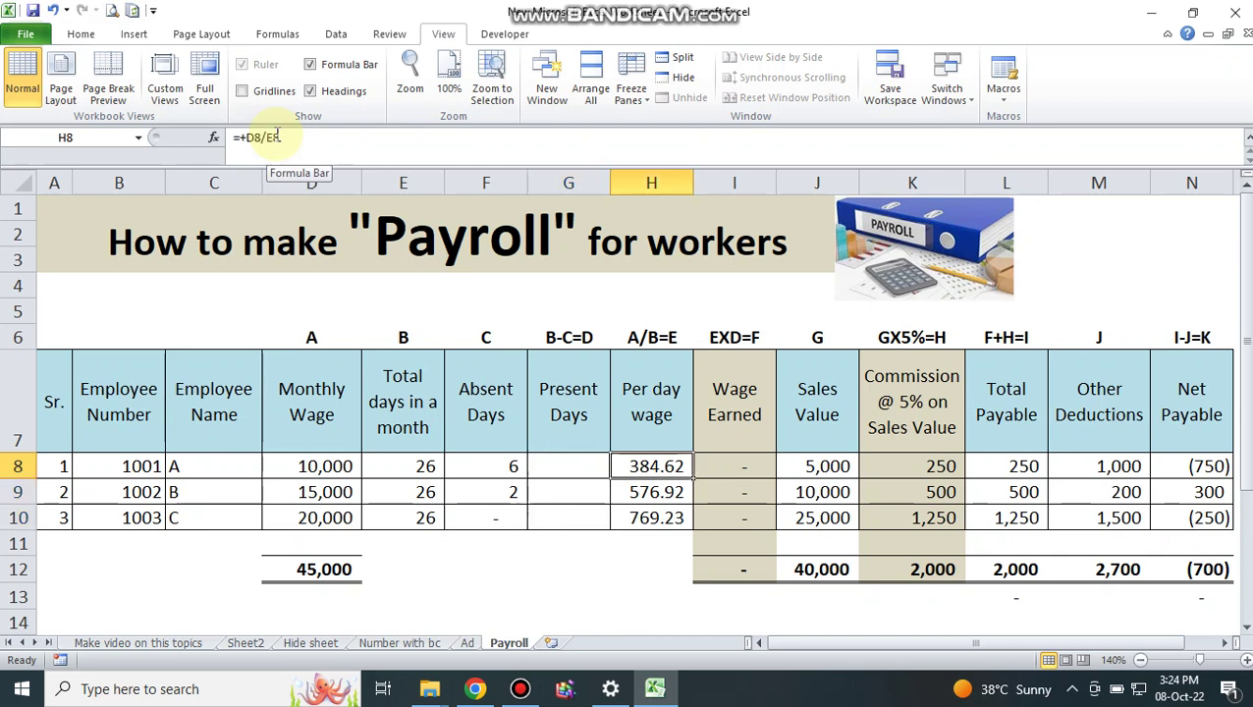
pyautogui.hotkey('shift', 'Down')
pyautogui.hotkey('shift', 'Down')
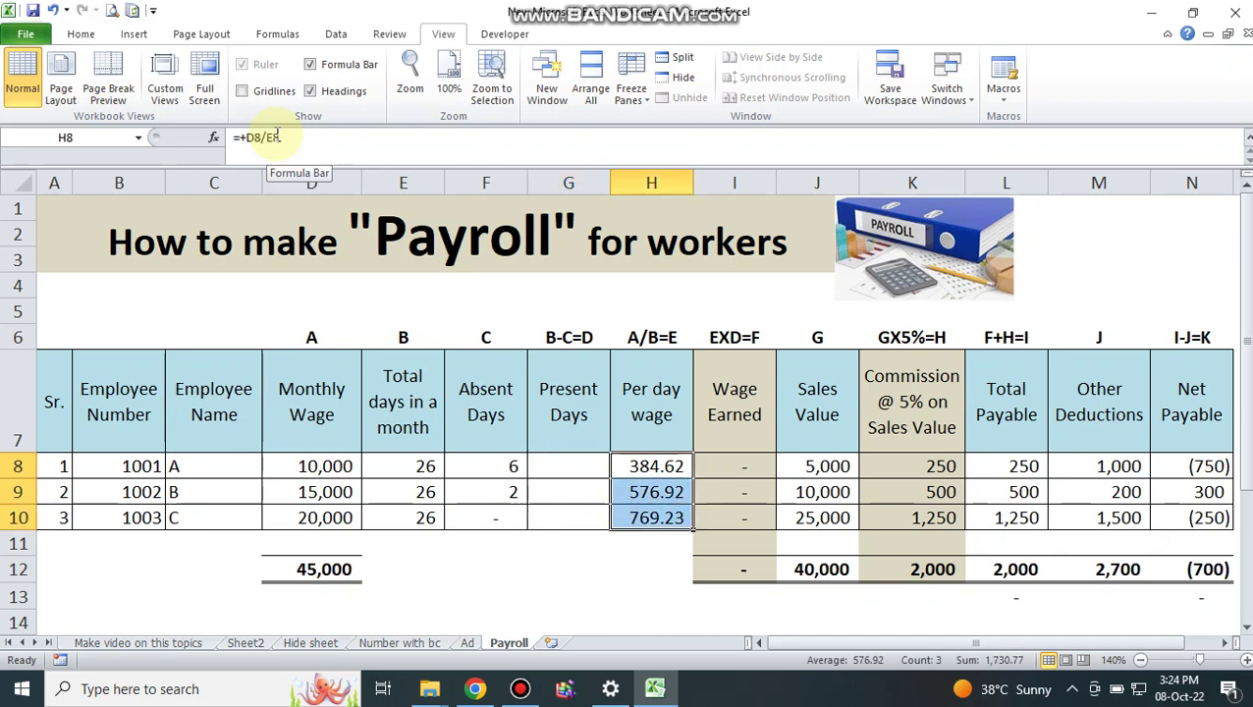
pyautogui.press('Delete')
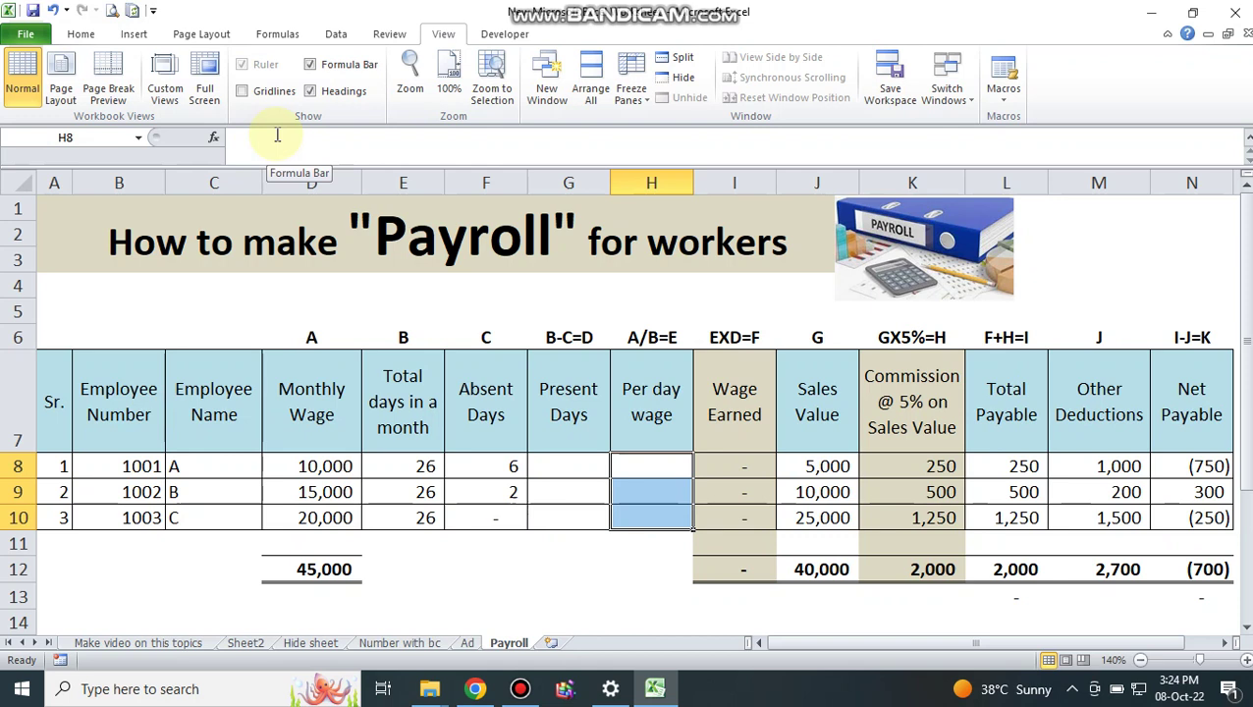
# - Clear all calculated cells G8:N10, from Present Days through Net Payable, for the three workers
pyautogui.press('Right')
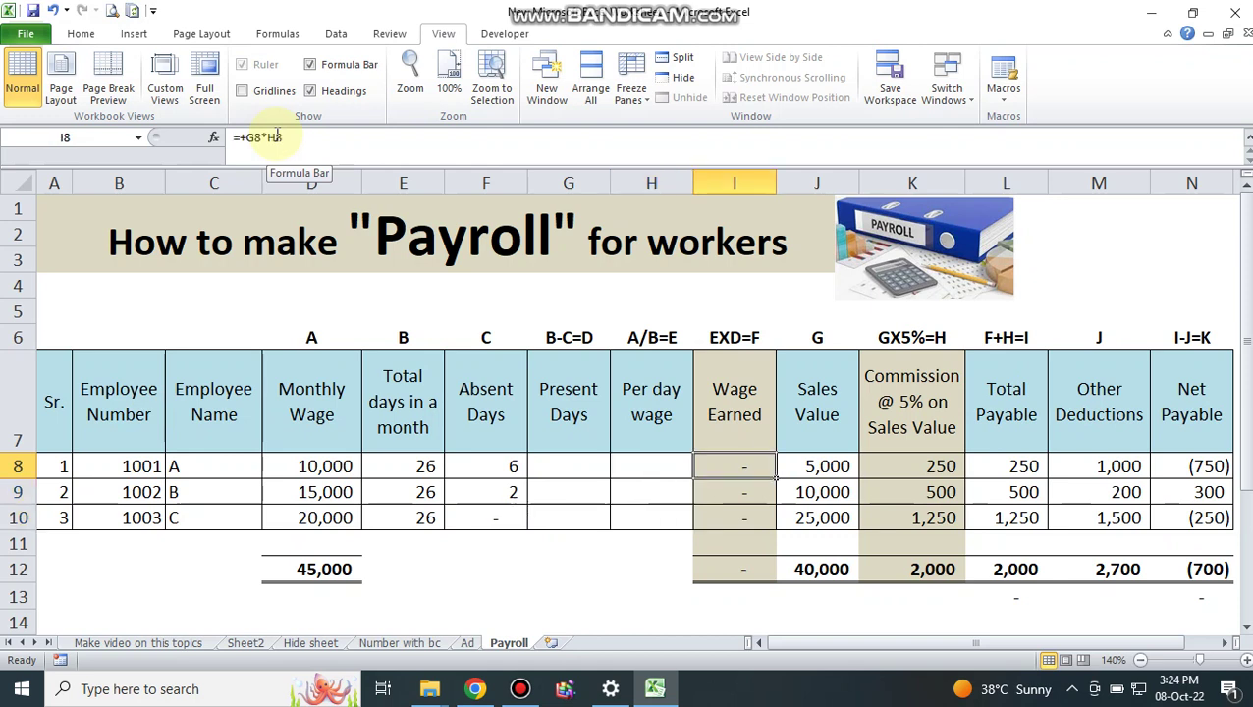
pyautogui.press('Left')
pyautogui.press('Left')
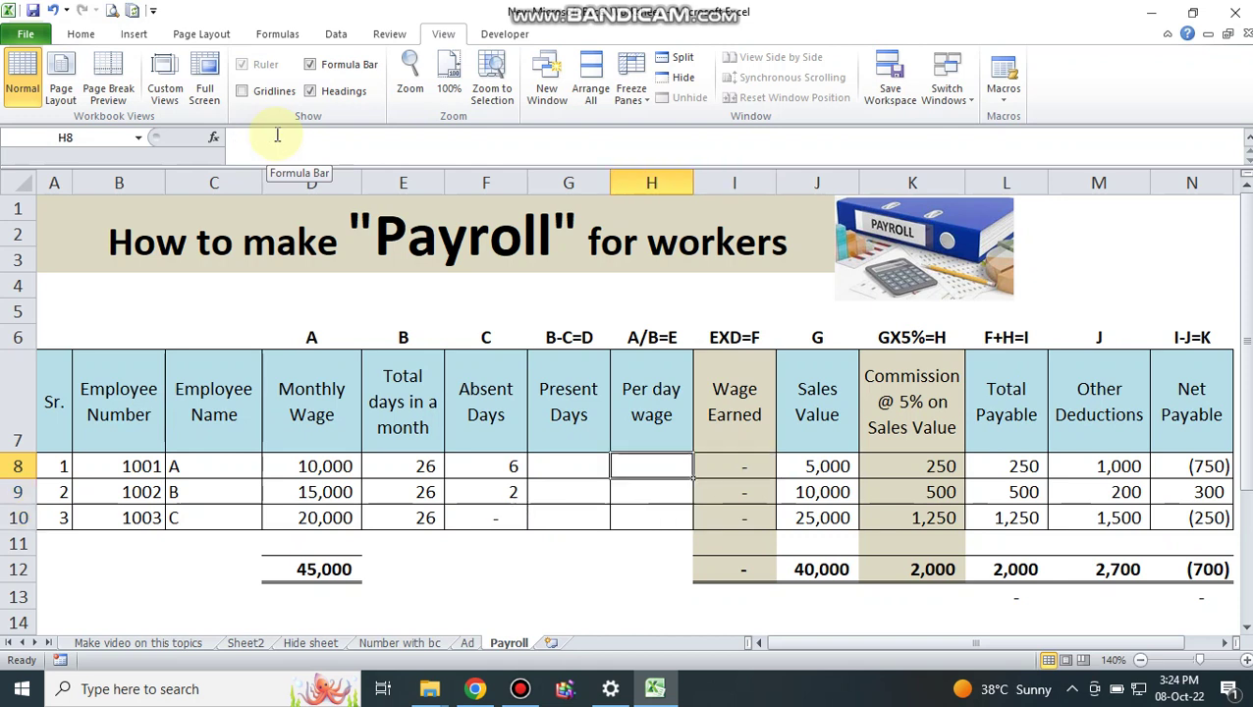
pyautogui.hotkey('shift', 'Right')
pyautogui.hotkey('shift', 'Right')
pyautogui.hotkey('shift', 'Right')
pyautogui.hotkey('shift', 'Right')
pyautogui.hotkey('shift', 'Right')
pyautogui.hotkey('shift', 'Right')
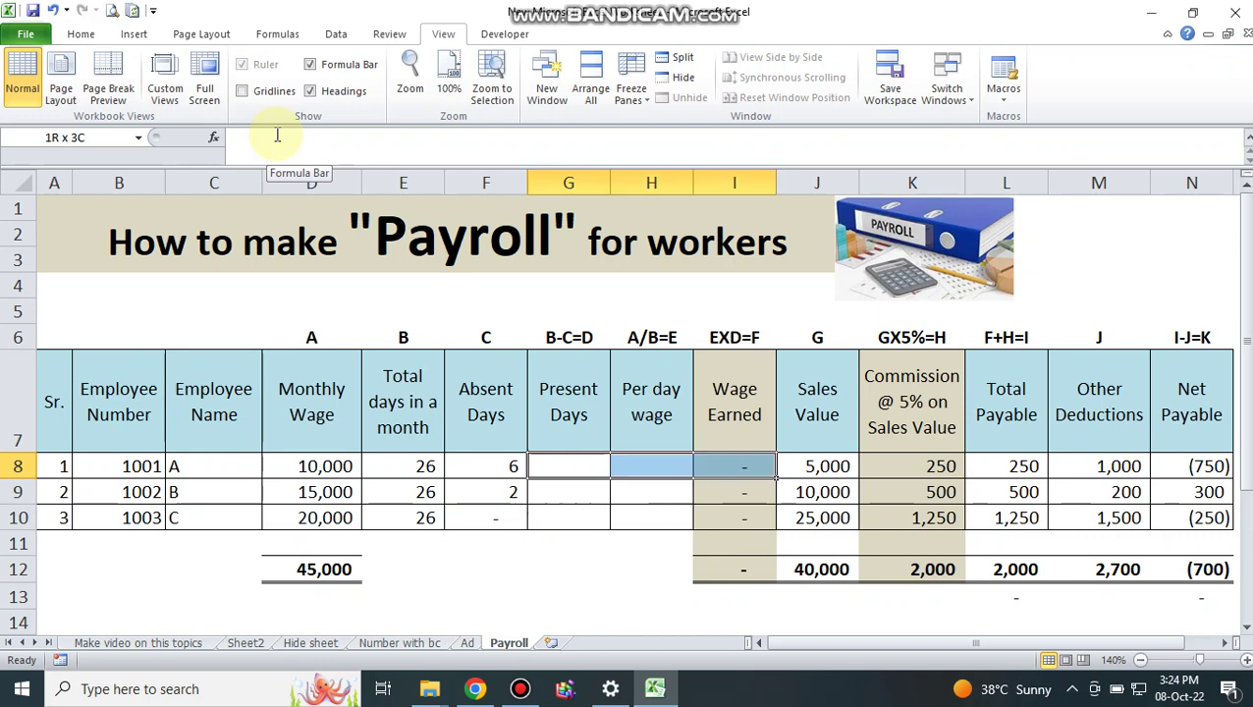
pyautogui.hotkey('shift', 'Right')
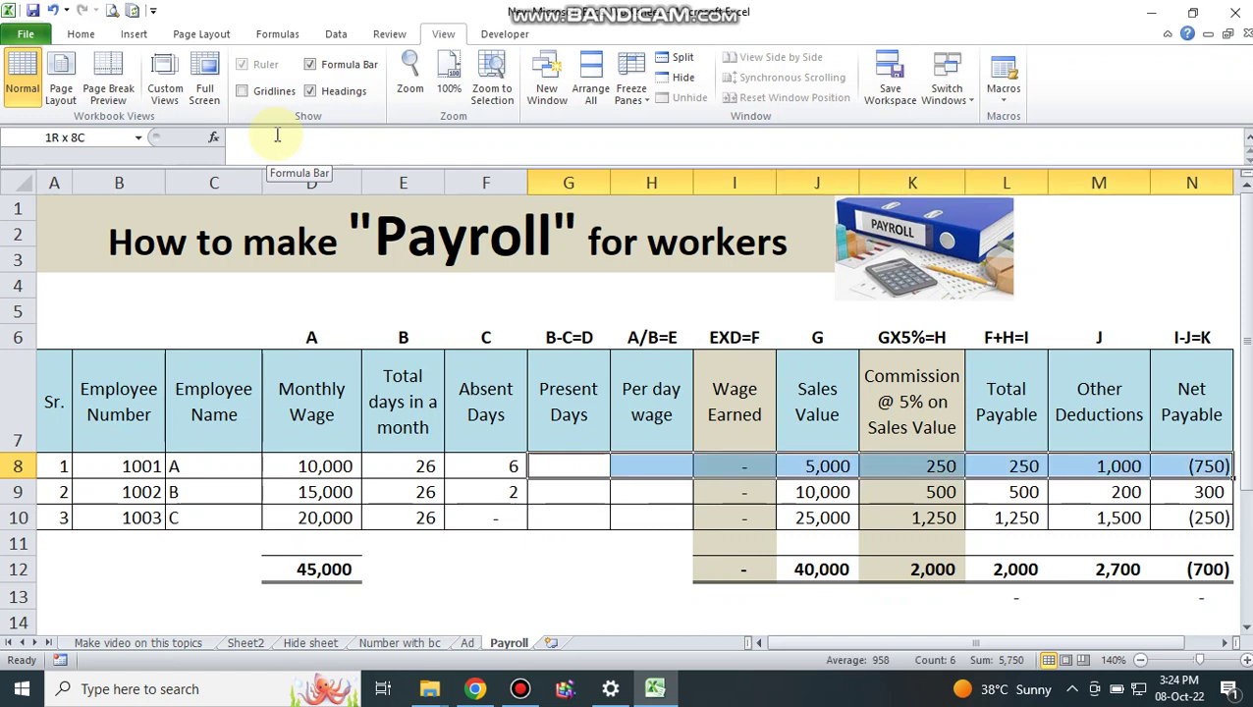
pyautogui.hotkey('shift', 'Down')
pyautogui.hotkey('shift', 'Down')
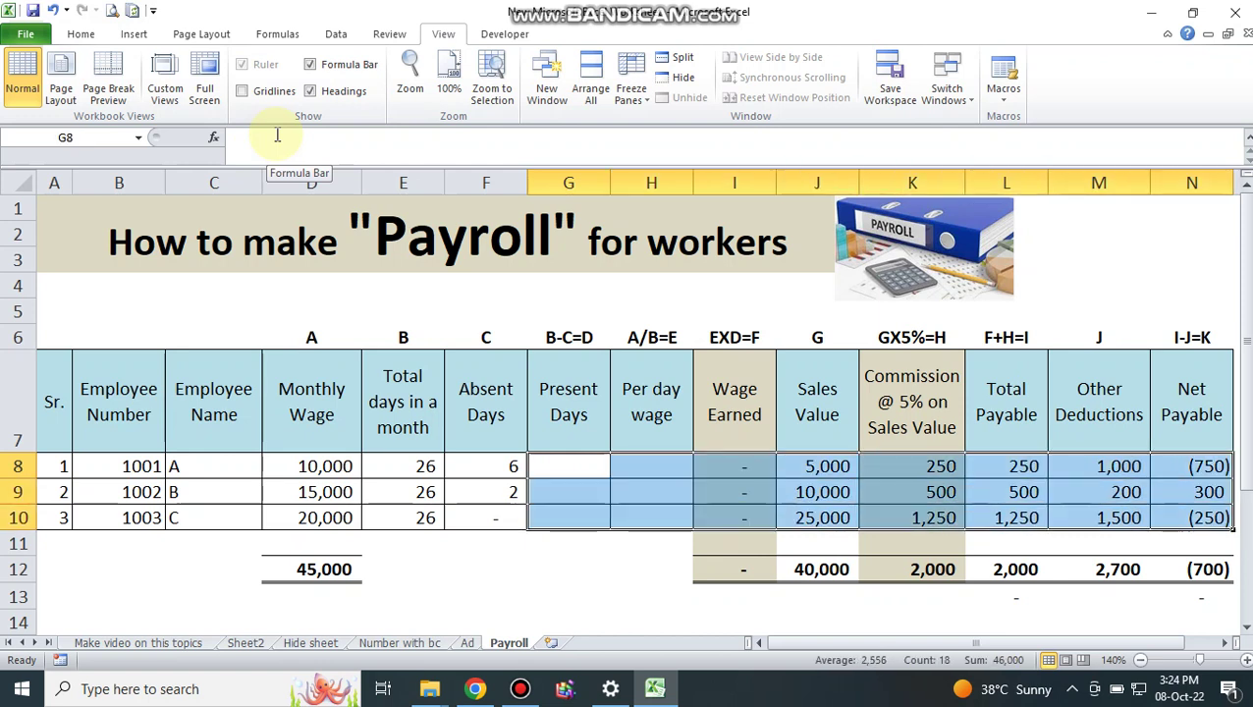
pyautogui.press('Delete')
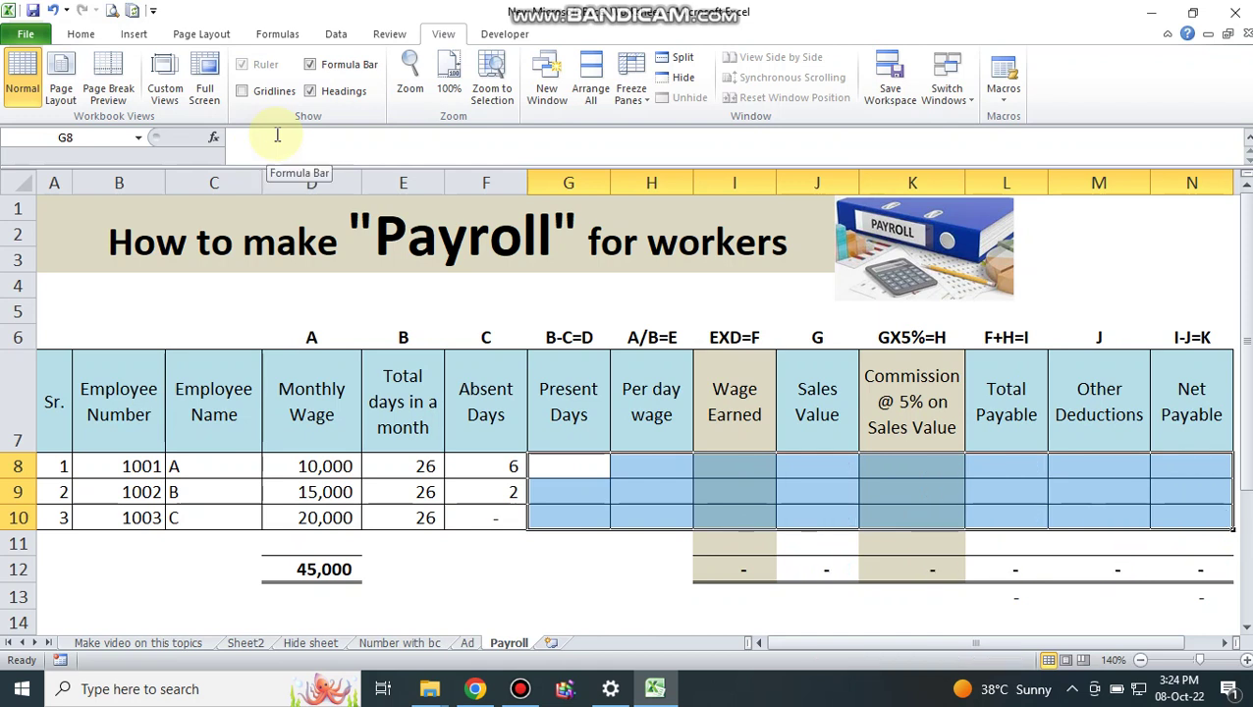
pyautogui.press('Up')
pyautogui.press('Left')
pyautogui.press('Left')
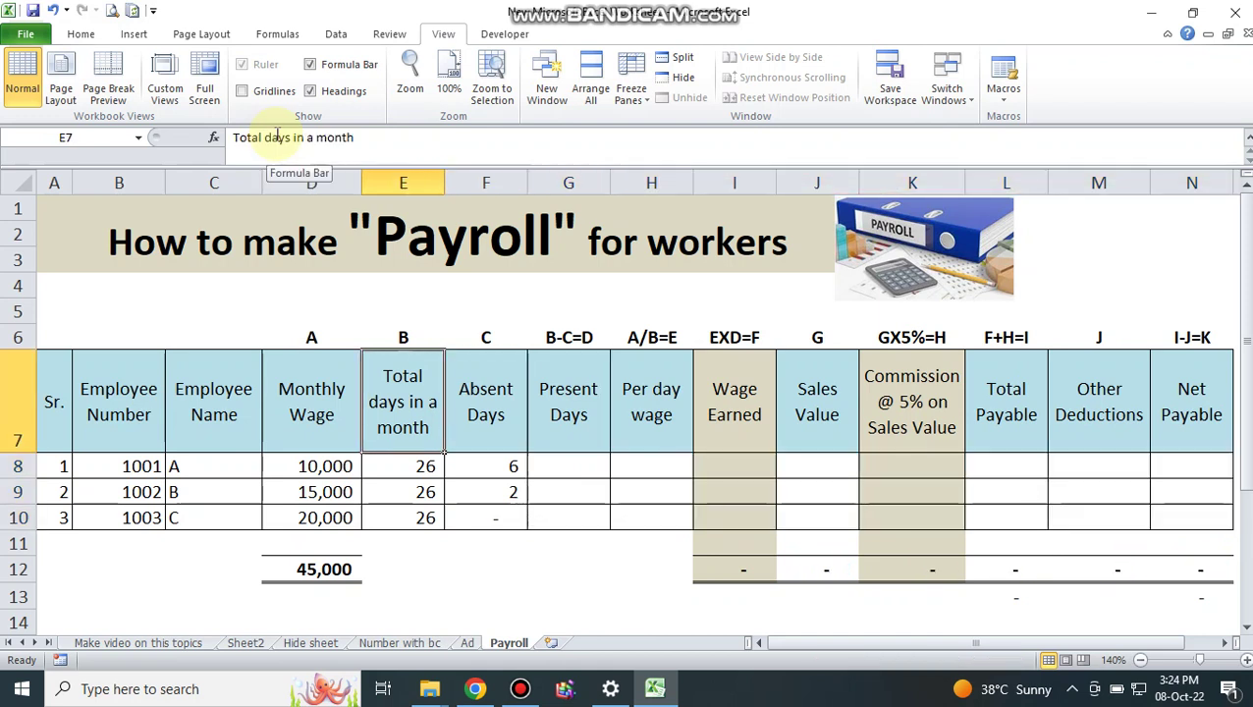
# - Enter =E8-F8 in G8 and fill it down to G10, giving 20, 24 and 26
pyautogui.press('Down')
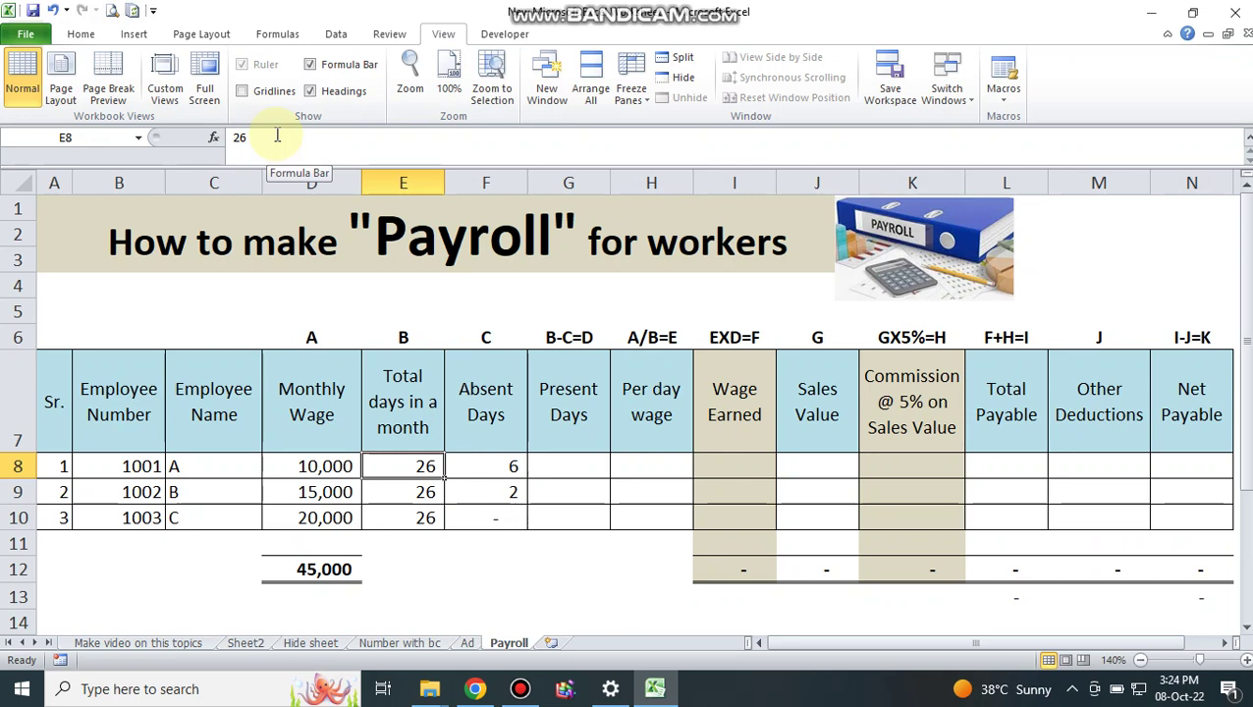
pyautogui.press('Right')
pyautogui.press('Right')
pyautogui.write('=')
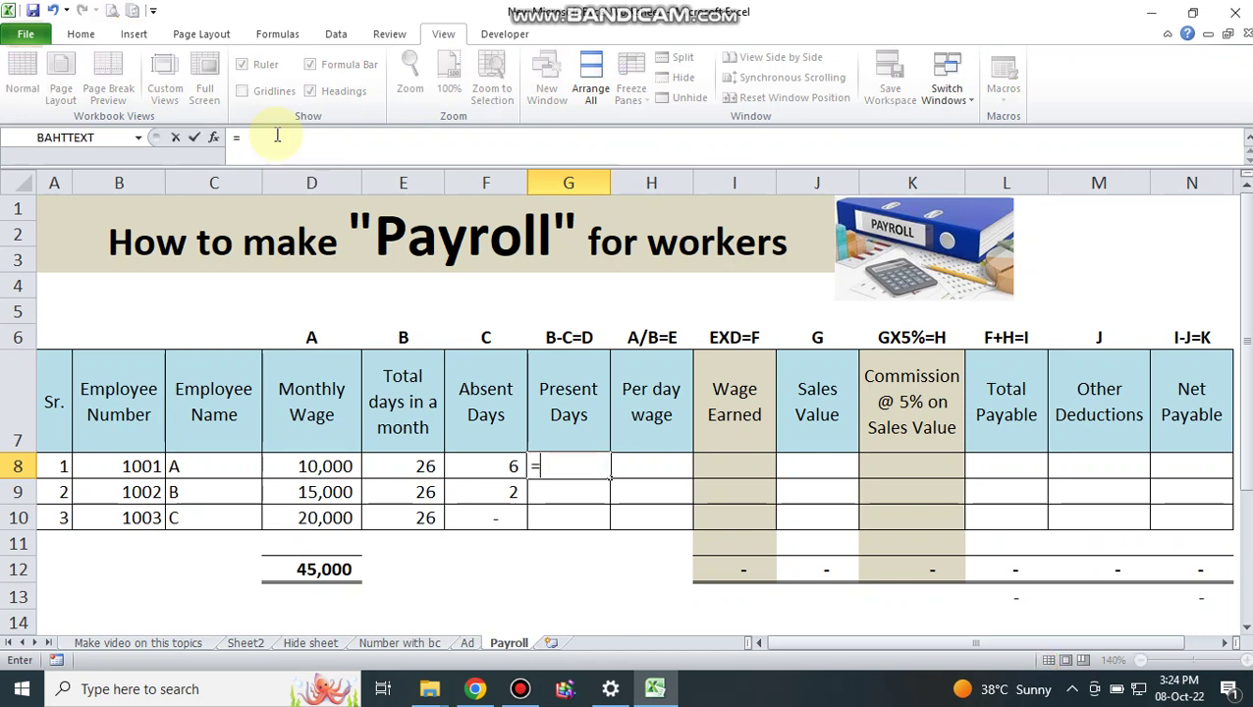
pyautogui.press('Left')
pyautogui.press('Left')
pyautogui.write('-')
pyautogui.press('Left')
pyautogui.press('Return')
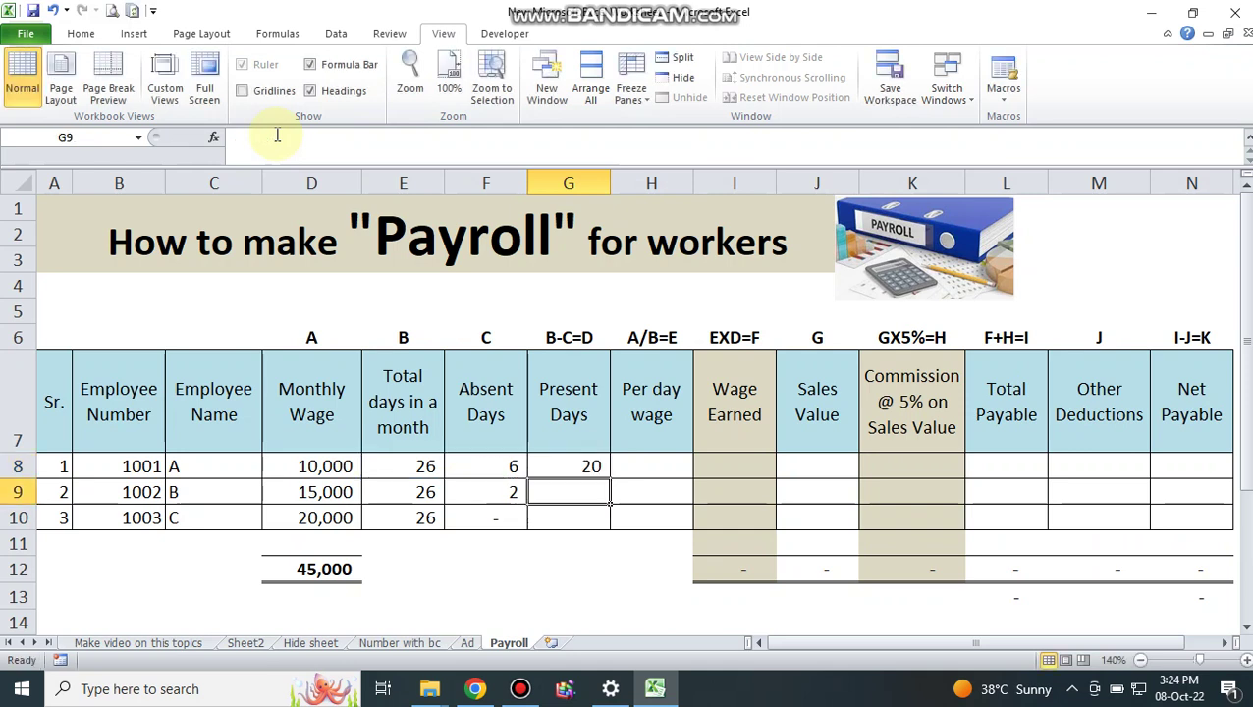
pyautogui.press('Up')
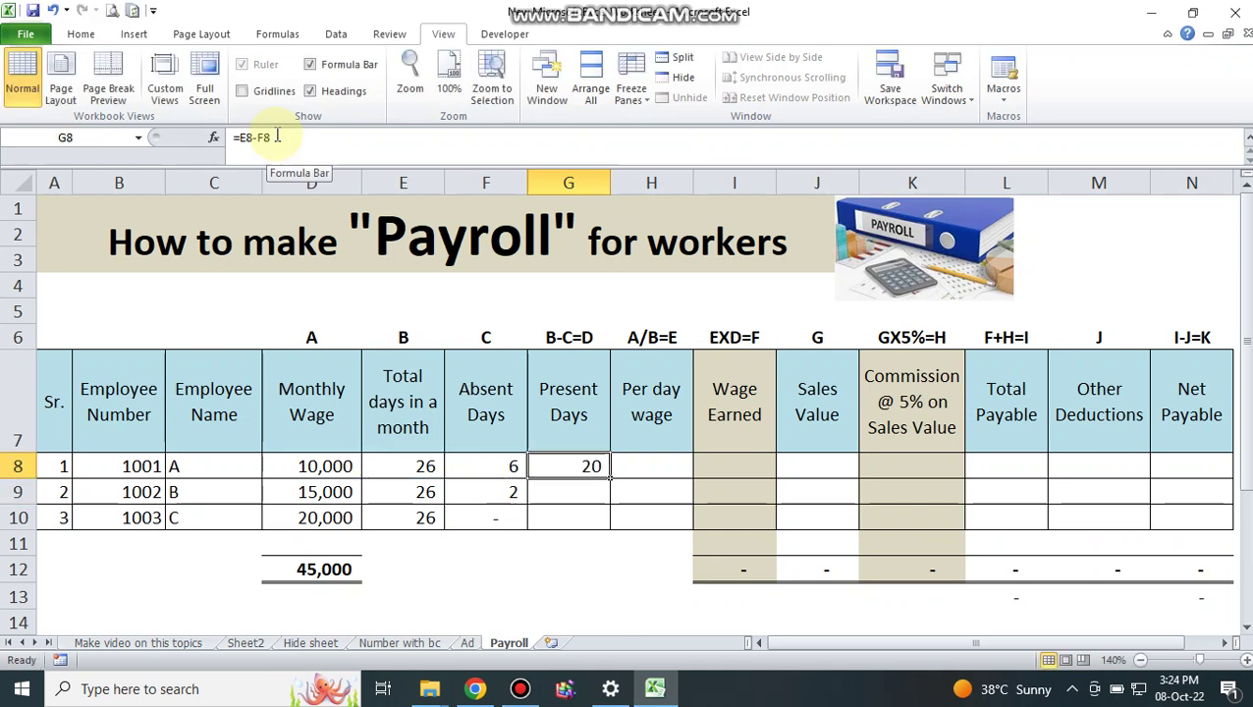
pyautogui.hotkey('shift', 'Down')
pyautogui.hotkey('shift', 'Down')
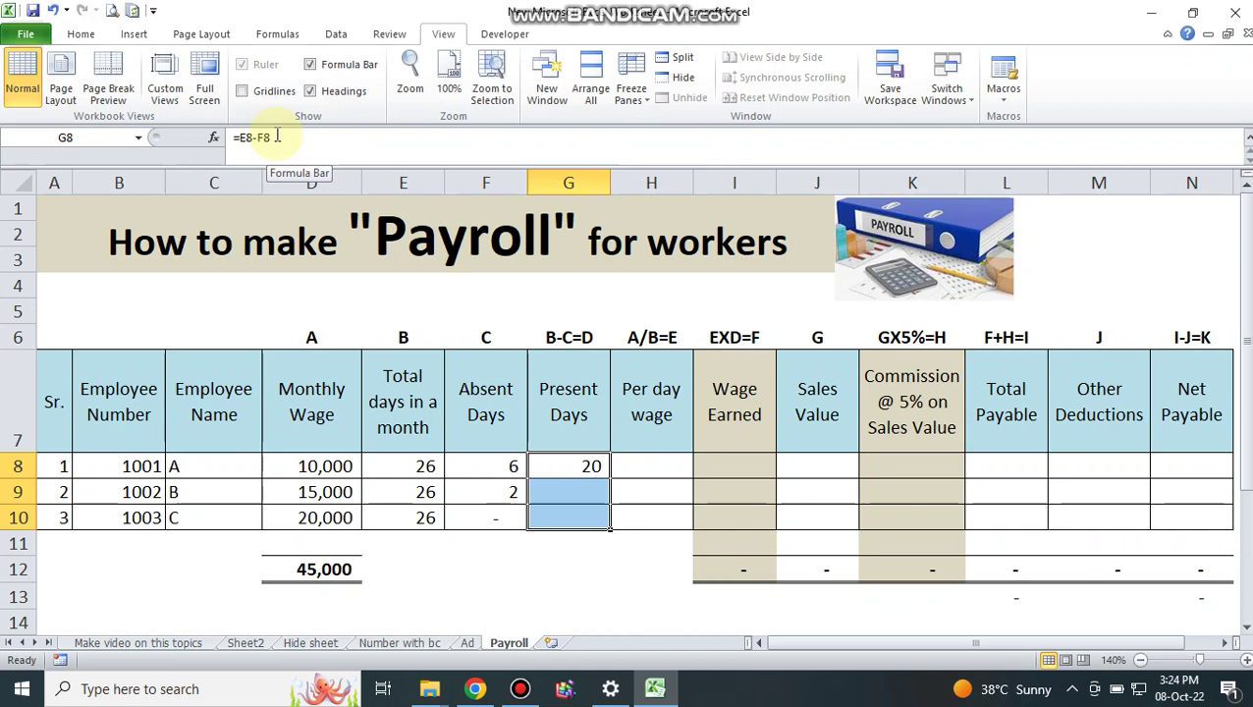
pyautogui.hotkey('ctrl', 'd')
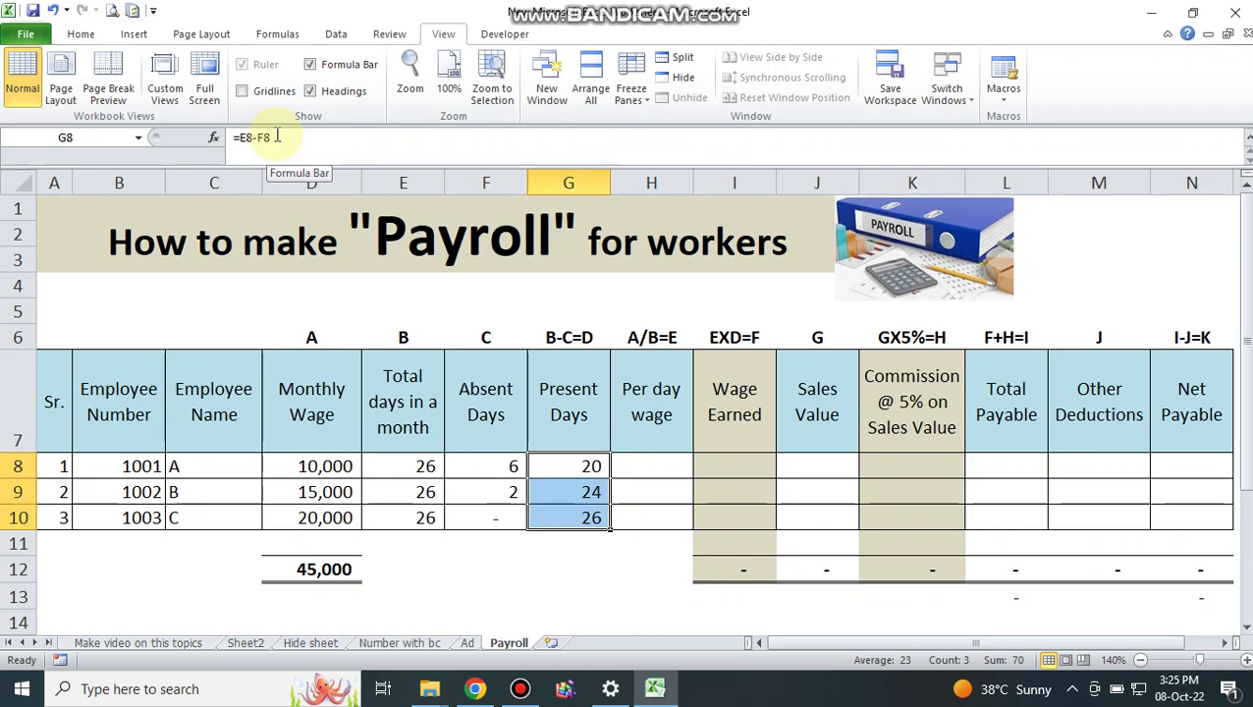
pyautogui.press('Right')
# - Enter the Per day wage formula =D8/E8 in H8
pyautogui.write('=')
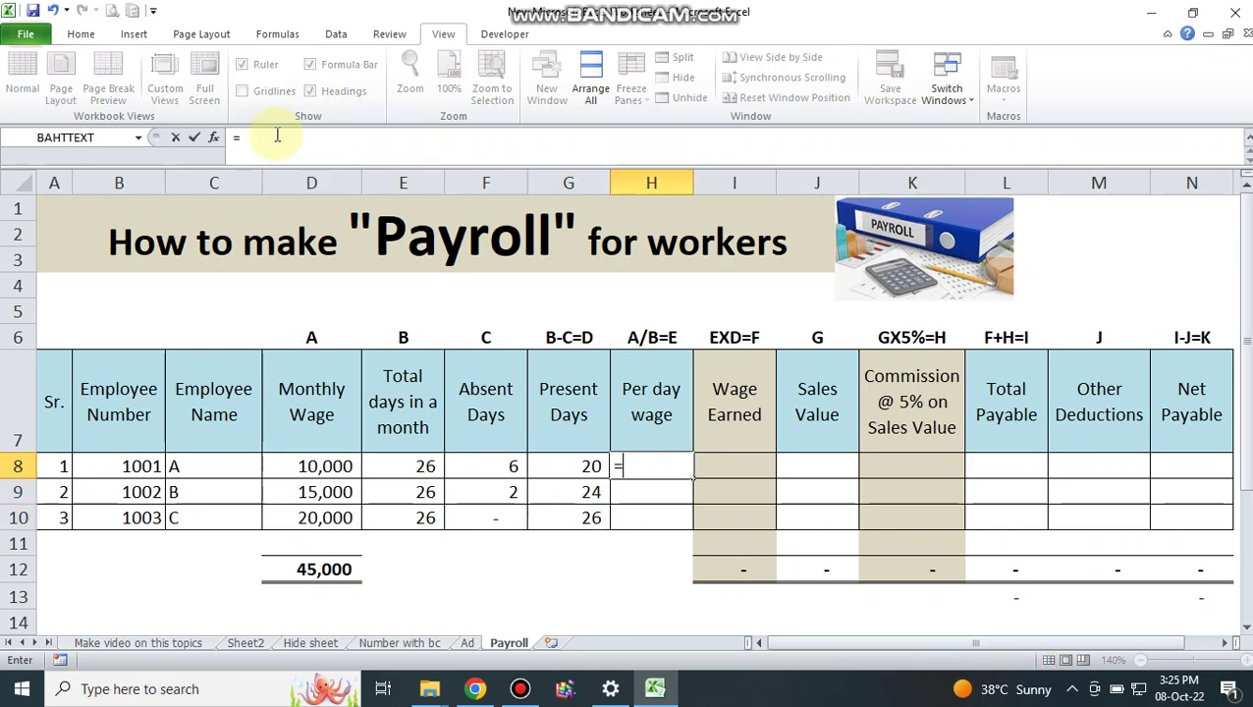
pyautogui.press('Left')
pyautogui.press('Left')
pyautogui.press('Left')
pyautogui.press('Left')
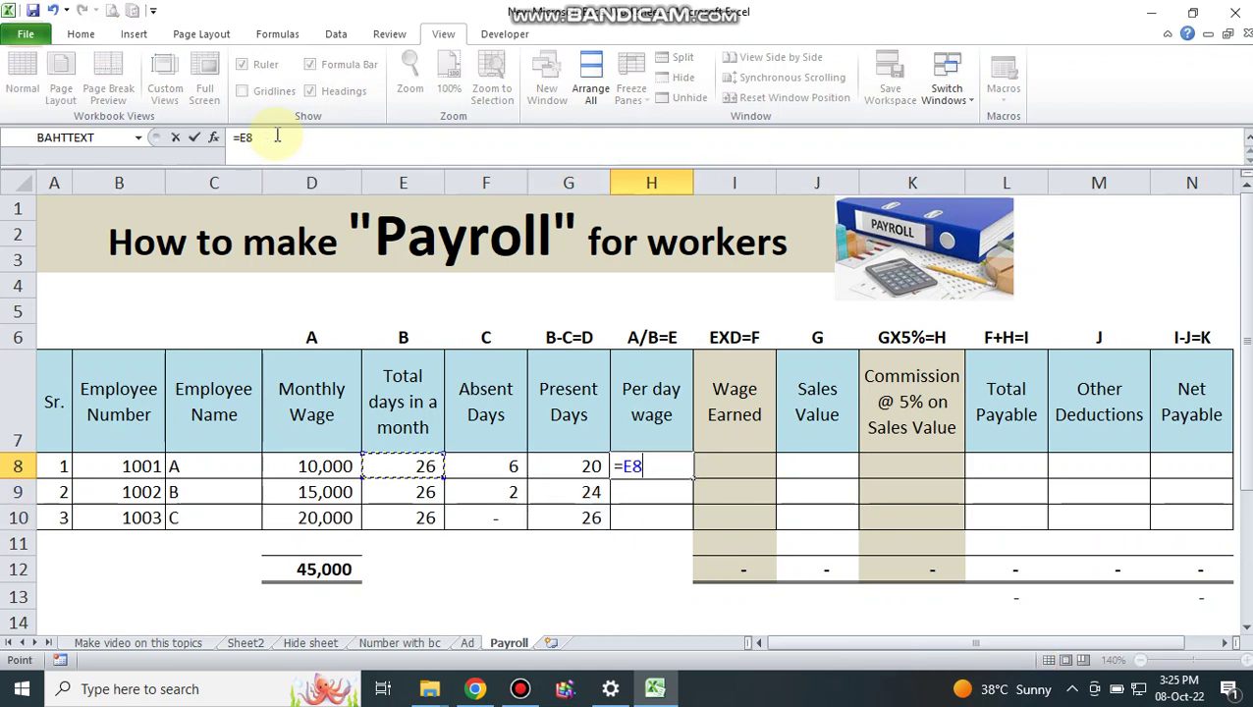
pyautogui.write('/')
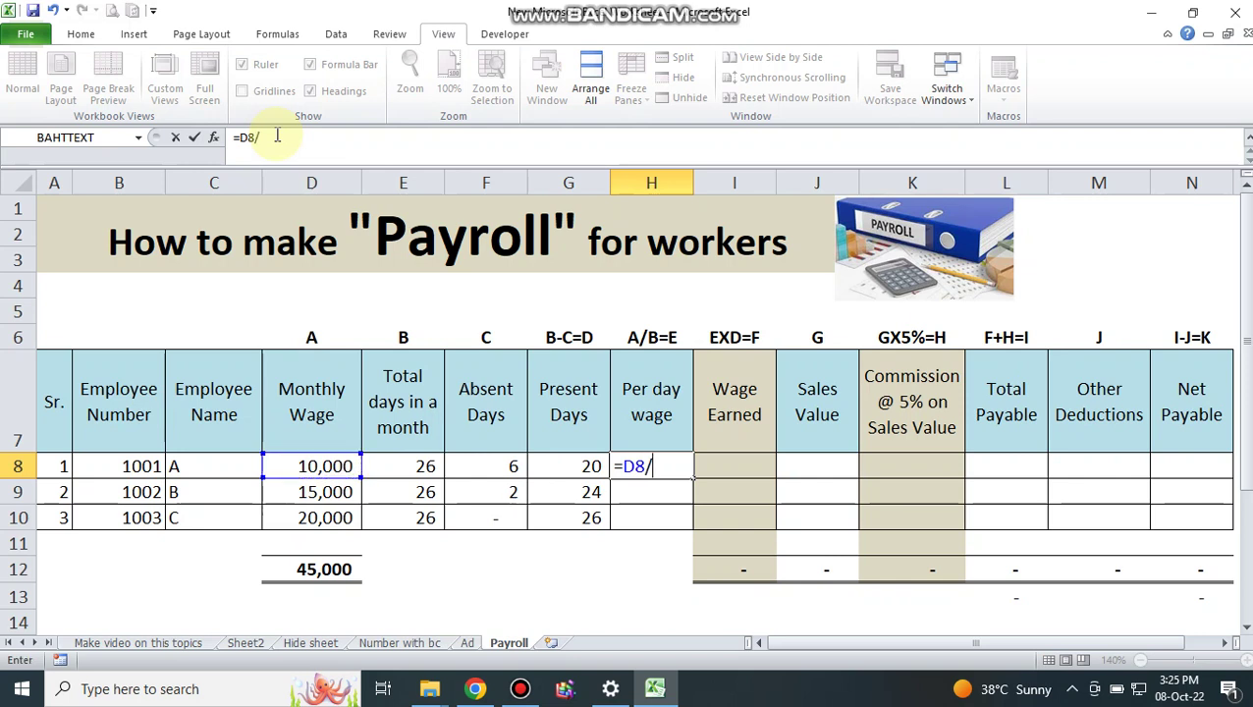
pyautogui.press('Left')
pyautogui.press('Left')
pyautogui.press('Left')
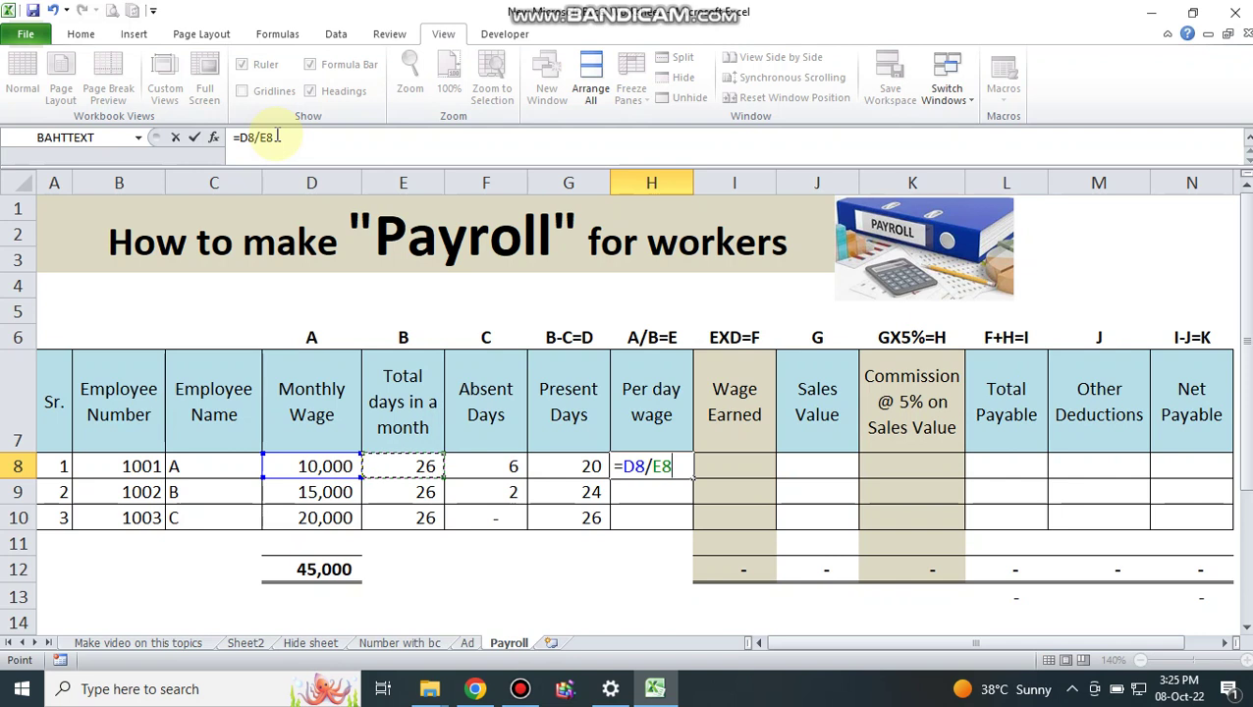
pyautogui.press('Return')
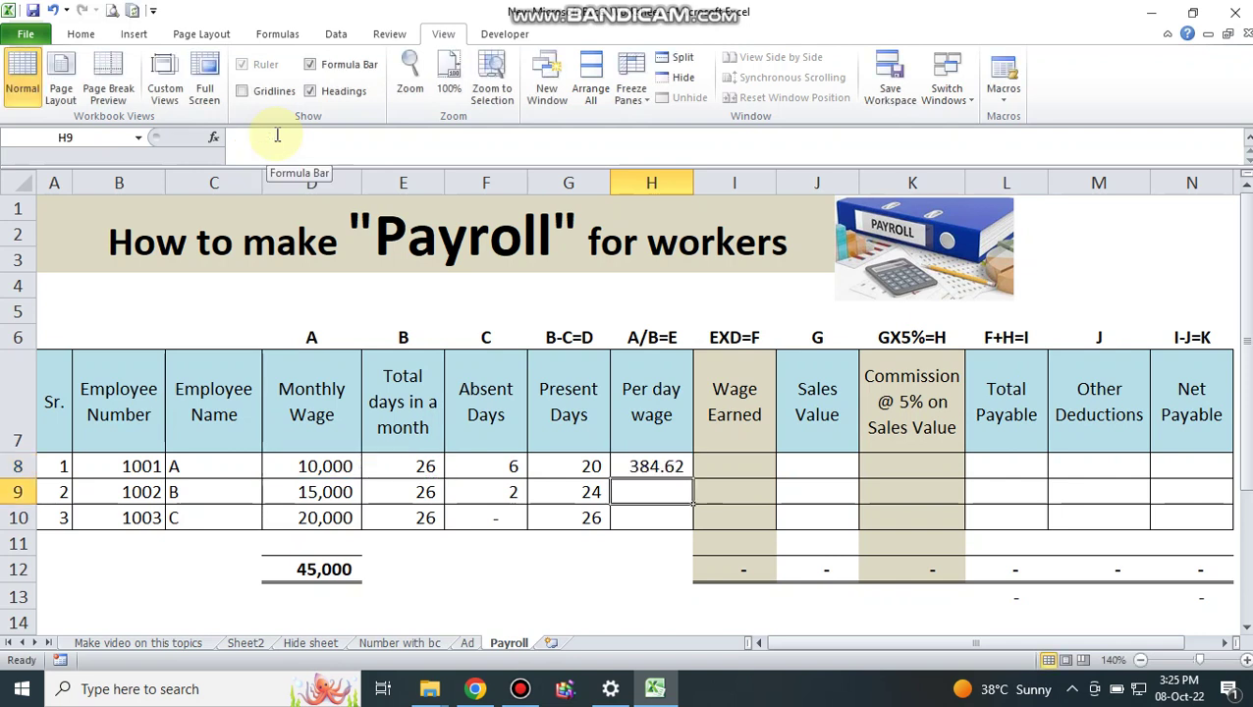
pyautogui.press('Up')
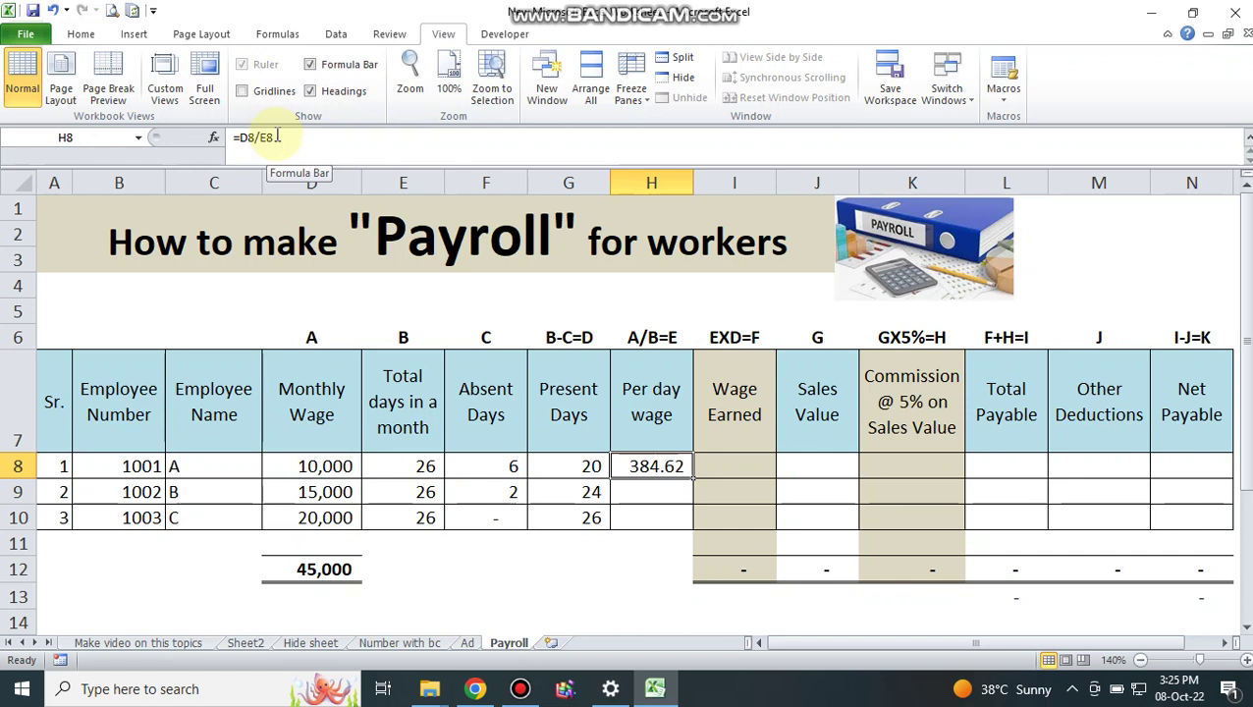
# - Copy H8 and paste it into H9:H10, giving 576.92 and 769.23
pyautogui.rightClick(669, 468)
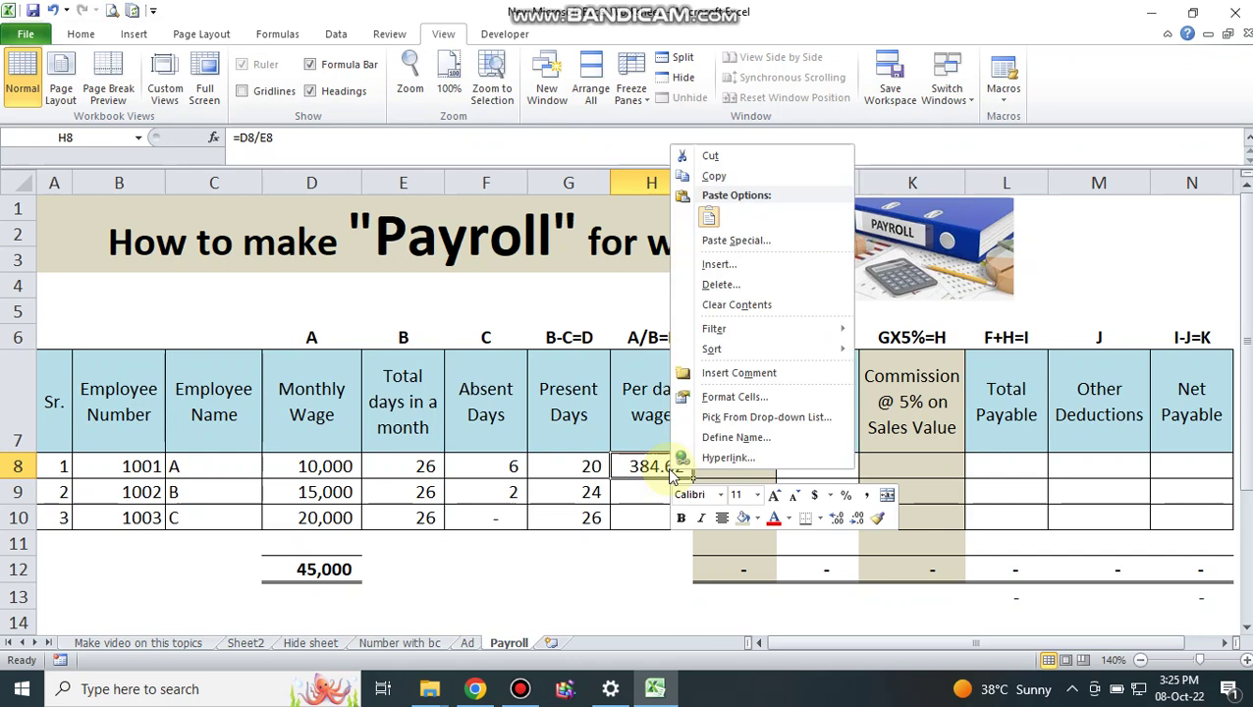
pyautogui.click(714, 176)
pyautogui.click(624, 494)
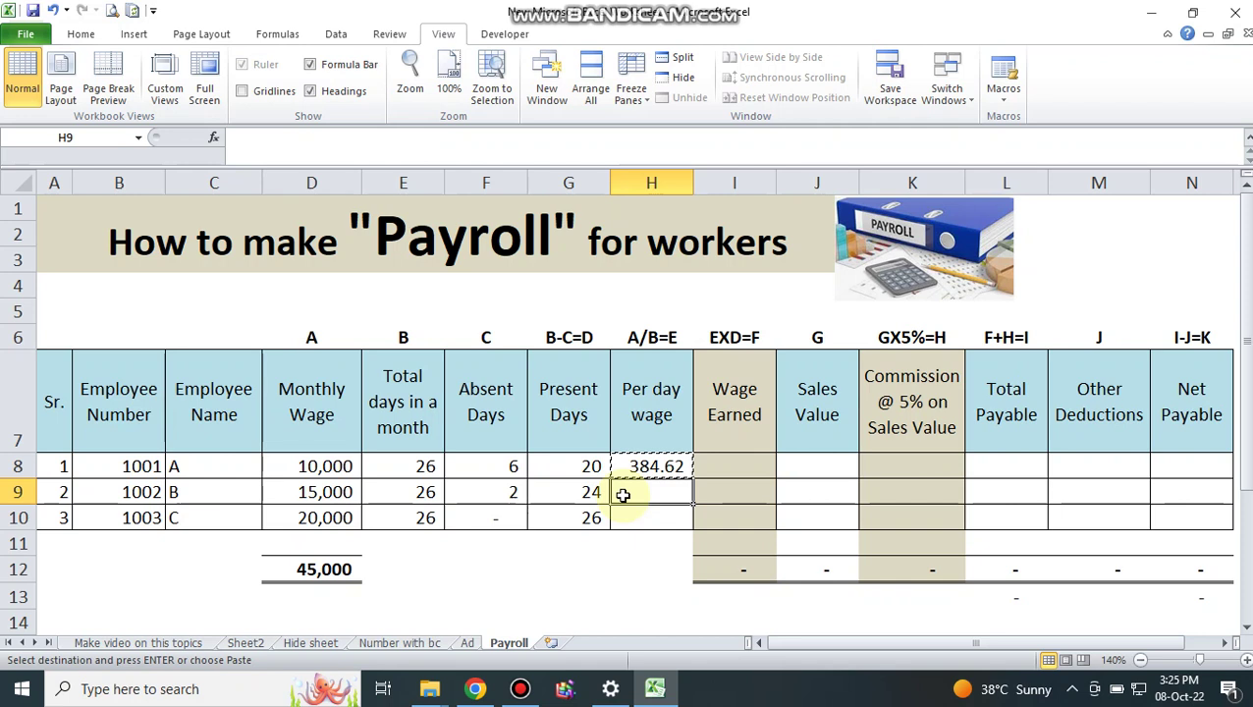
pyautogui.hotkey('shift', 'Down')
pyautogui.rightClick(624, 495)
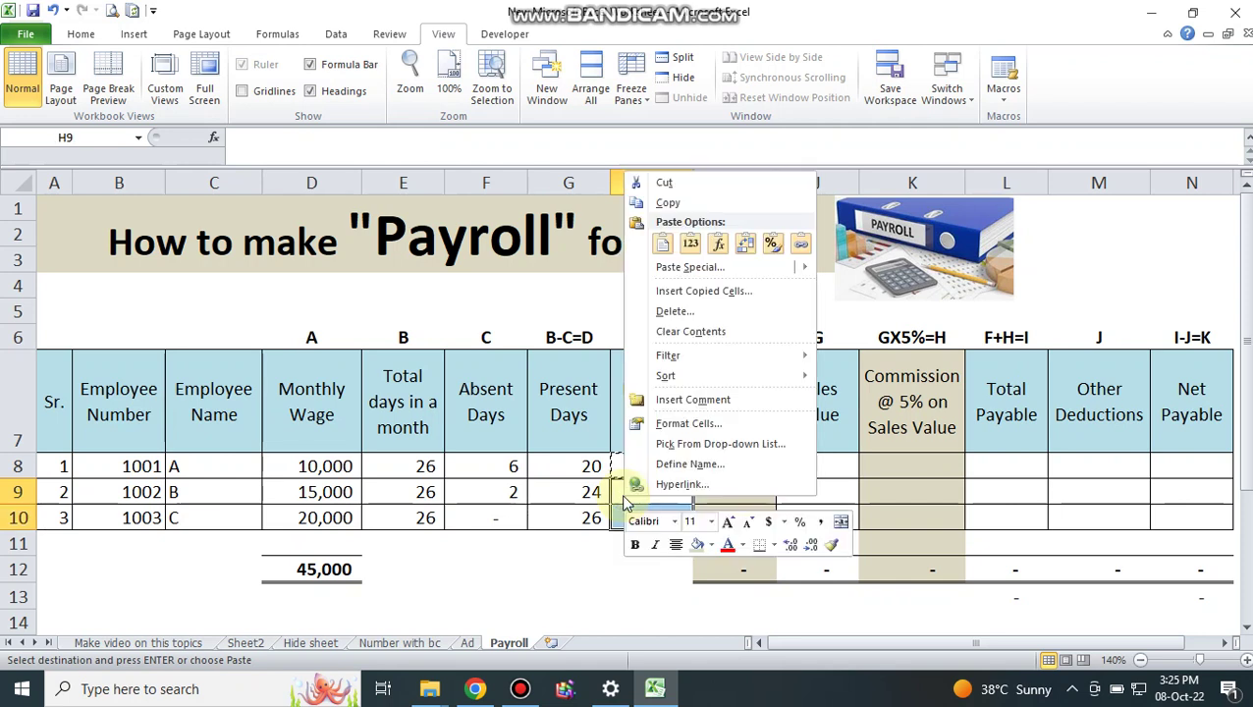
pyautogui.moveTo(684, 277)
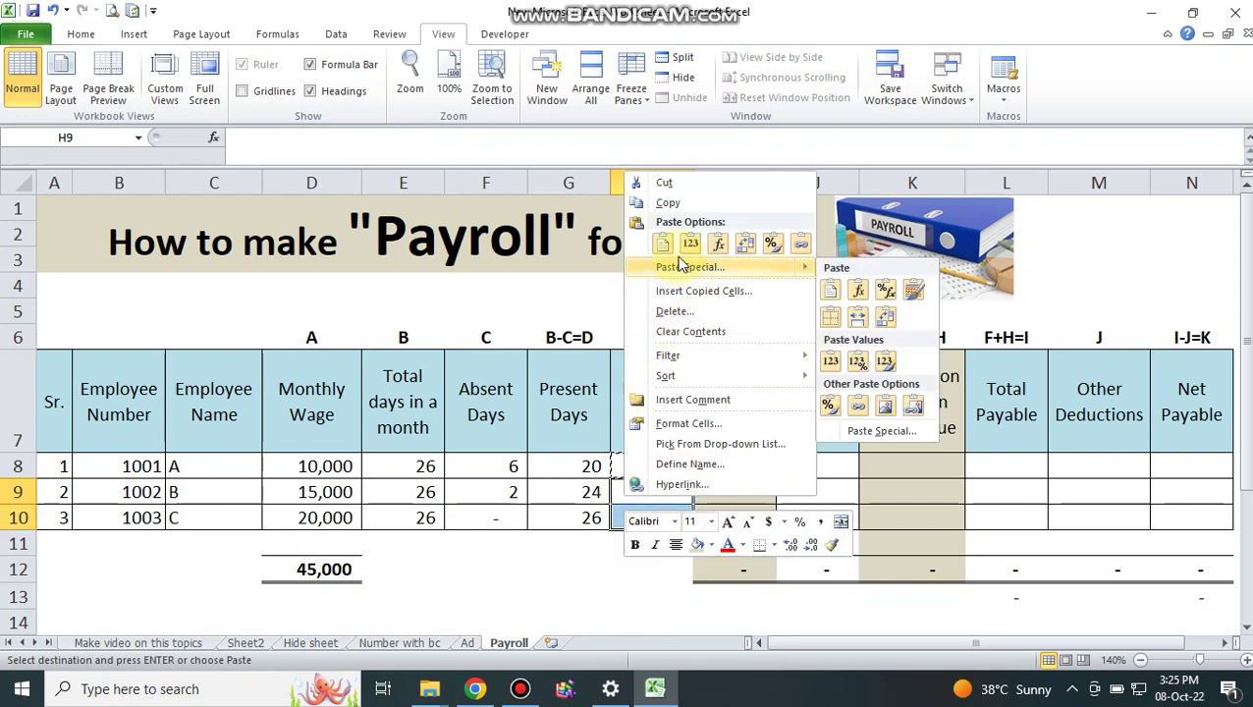
pyautogui.click(663, 244)
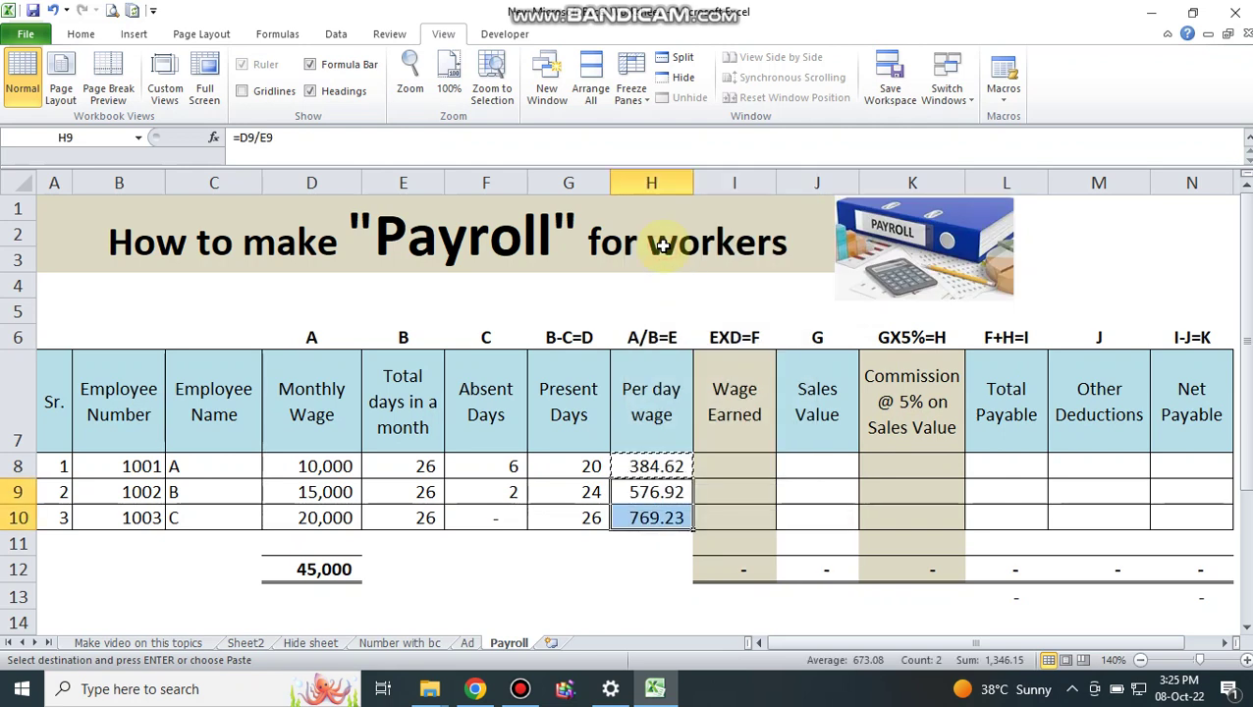
pyautogui.press('Up')
pyautogui.press('Escape')
pyautogui.press('Right')
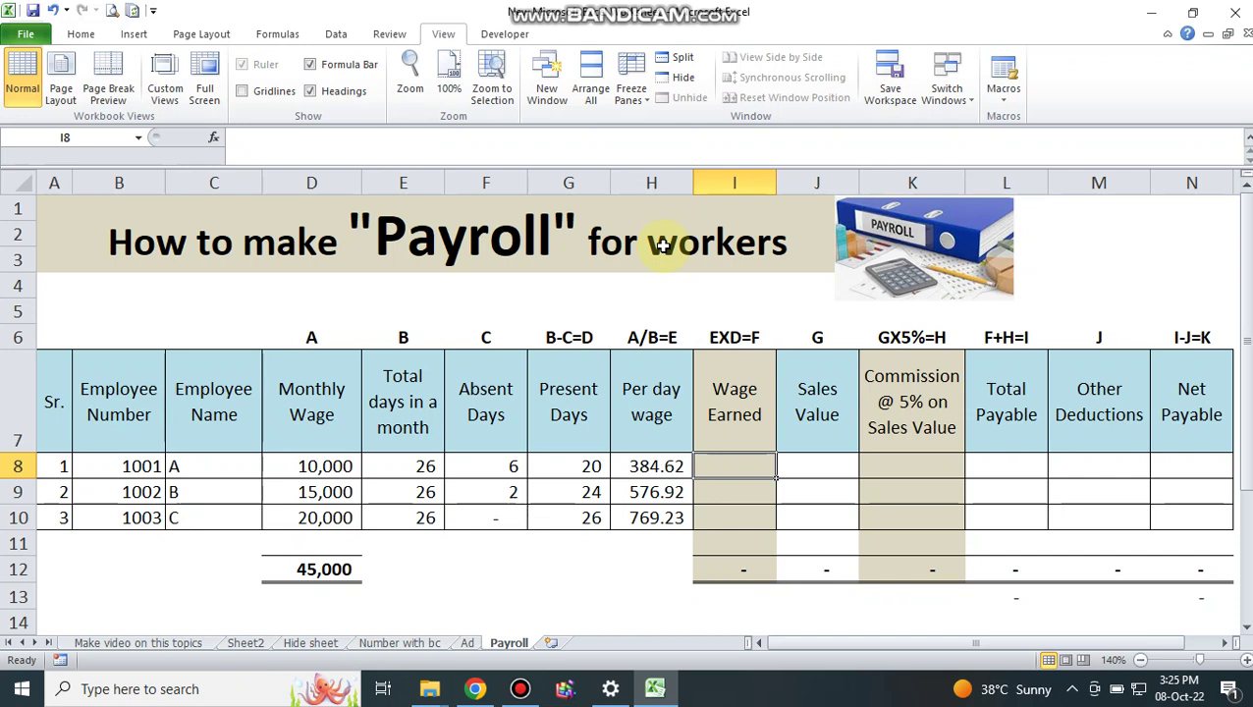
# - Enter =G8*H8 in I8 and fill down to I10, giving 7,692, 13,846 and 20,000
pyautogui.write('=')
pyautogui.press('Left')
pyautogui.press('Left')
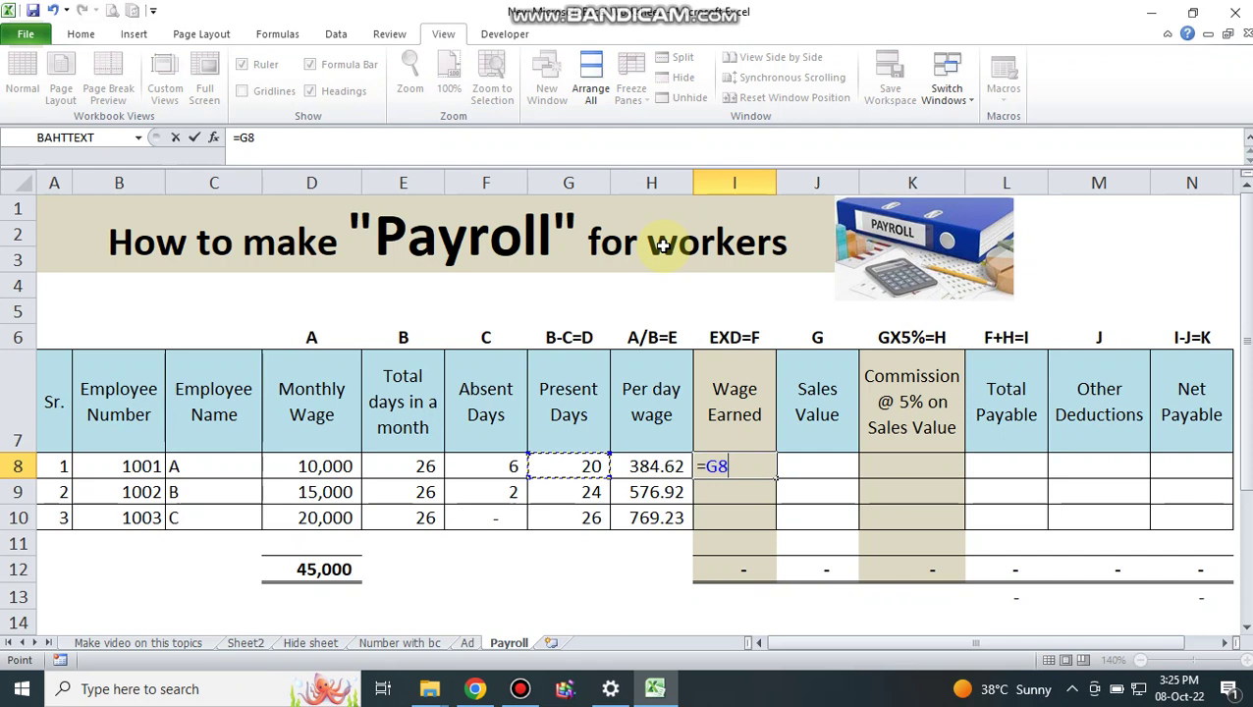
pyautogui.write('*')
pyautogui.press('Left')
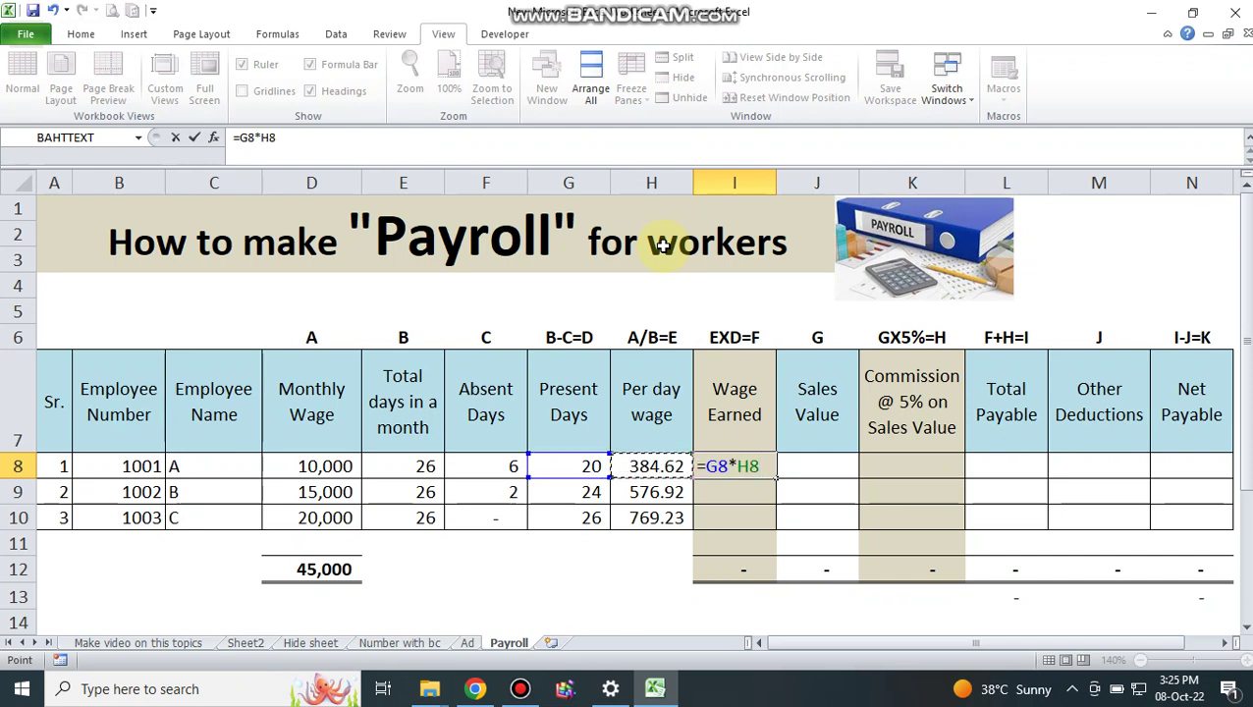
pyautogui.press('Return')
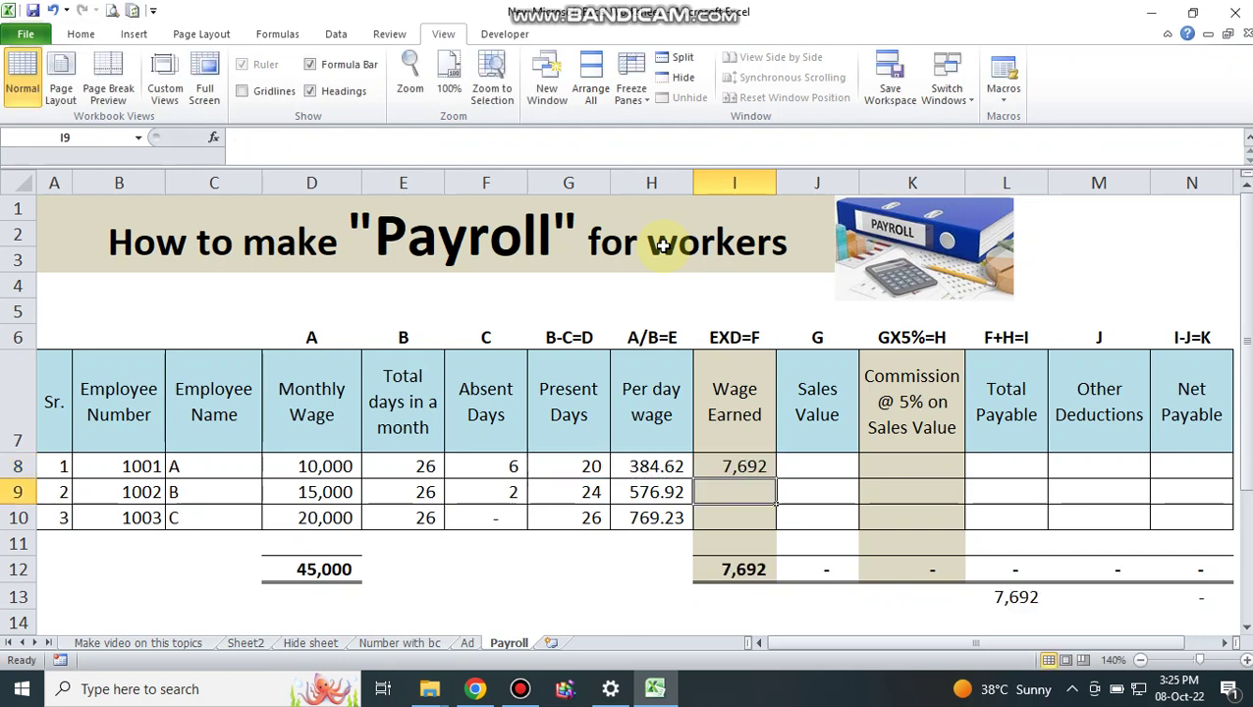
pyautogui.press('Up')
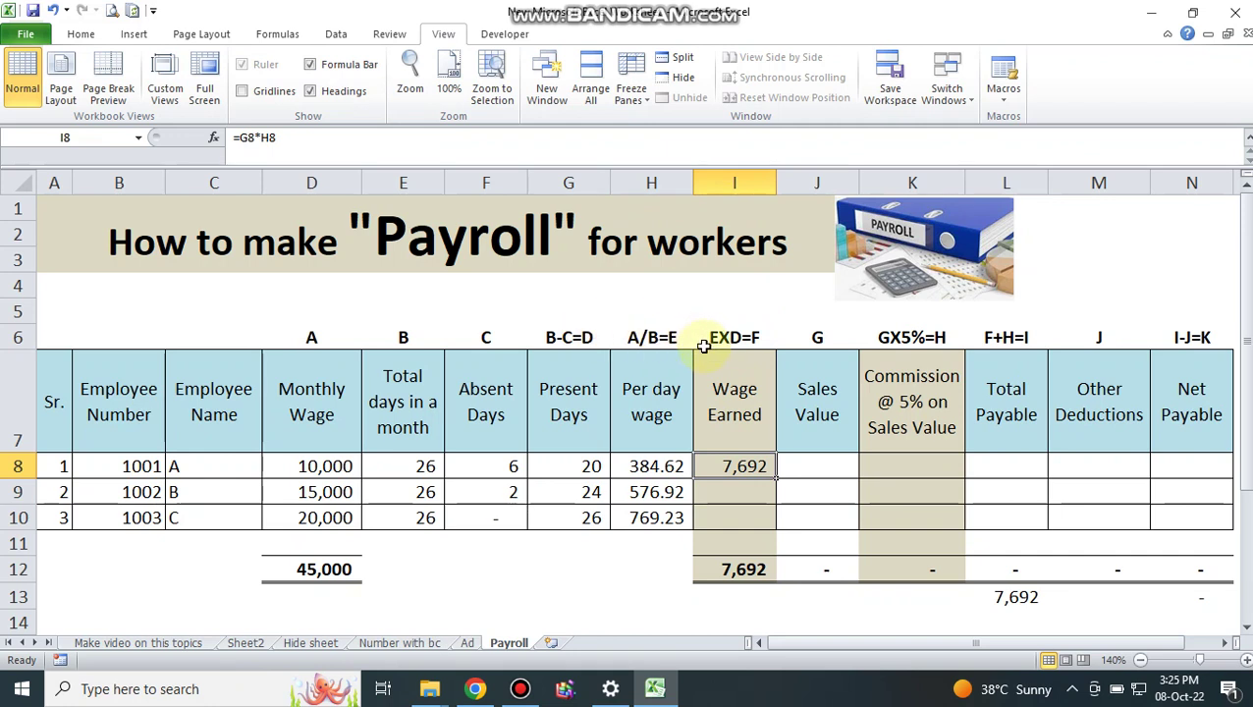
pyautogui.hotkey('shift', 'Down')
pyautogui.hotkey('shift', 'Down')
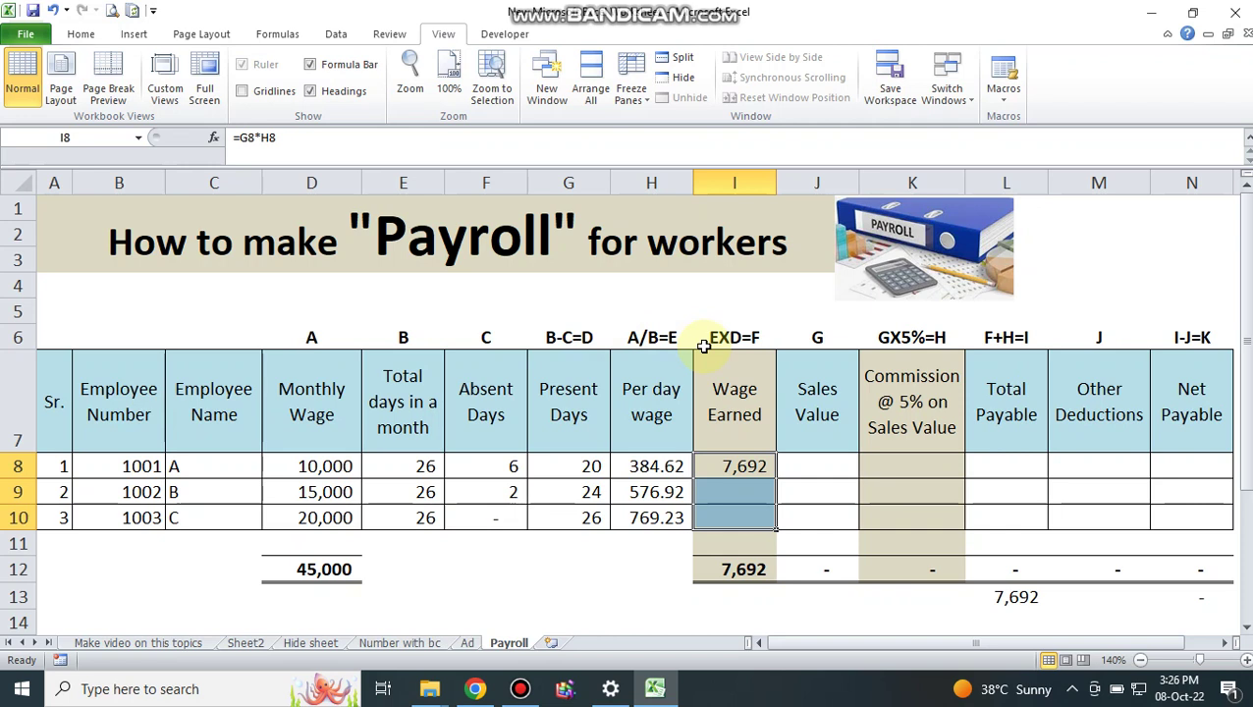
pyautogui.hotkey('ctrl', 'd')
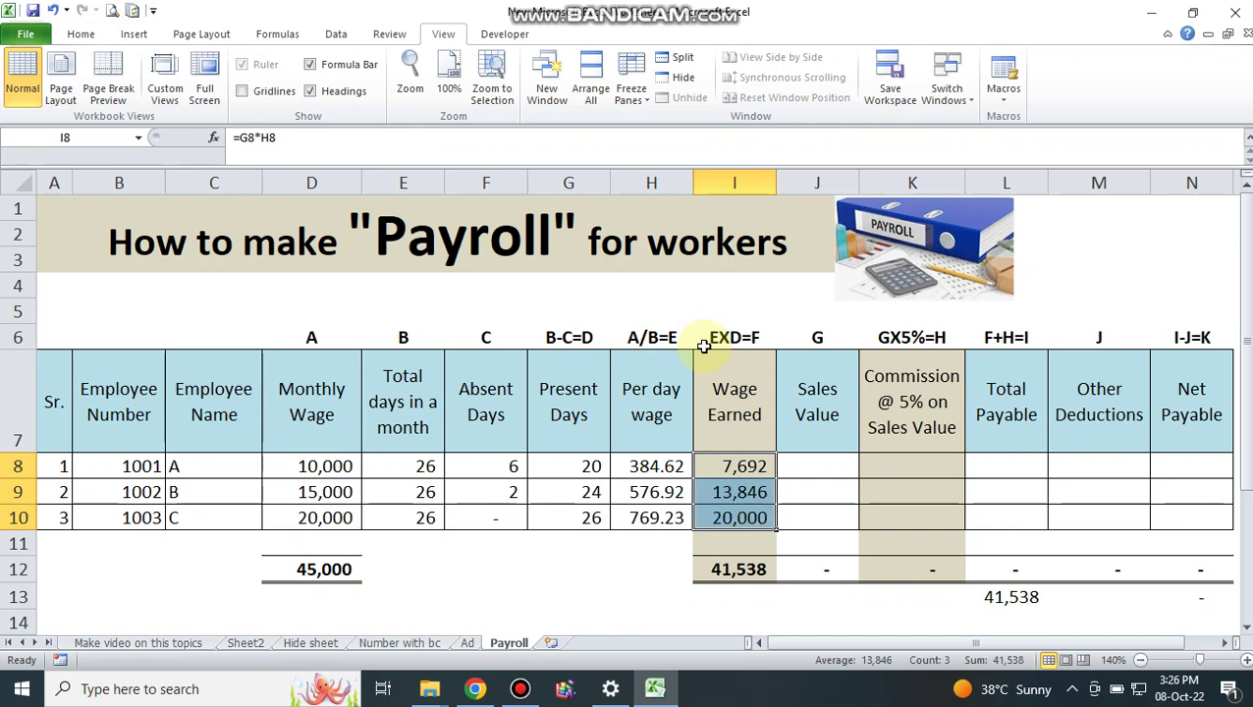
# - Enter sales values 5000, 6000 and 7000 in J8:J10
pyautogui.press('Right')
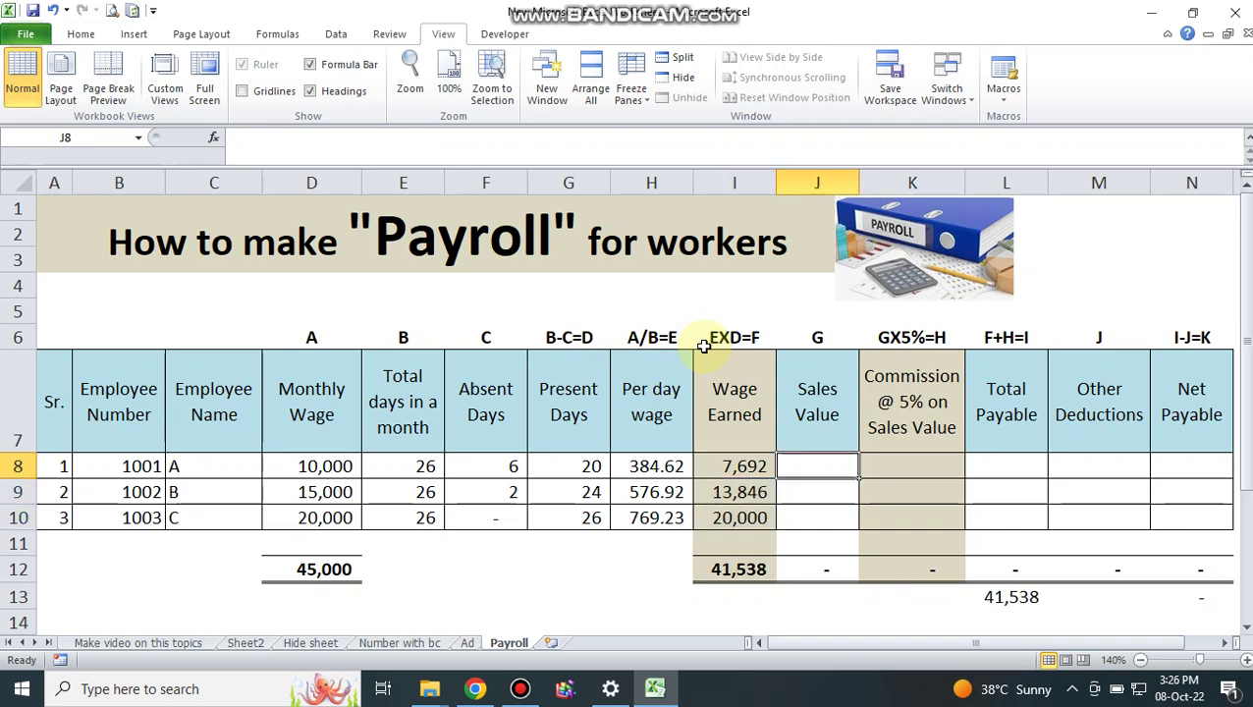
pyautogui.write('5')
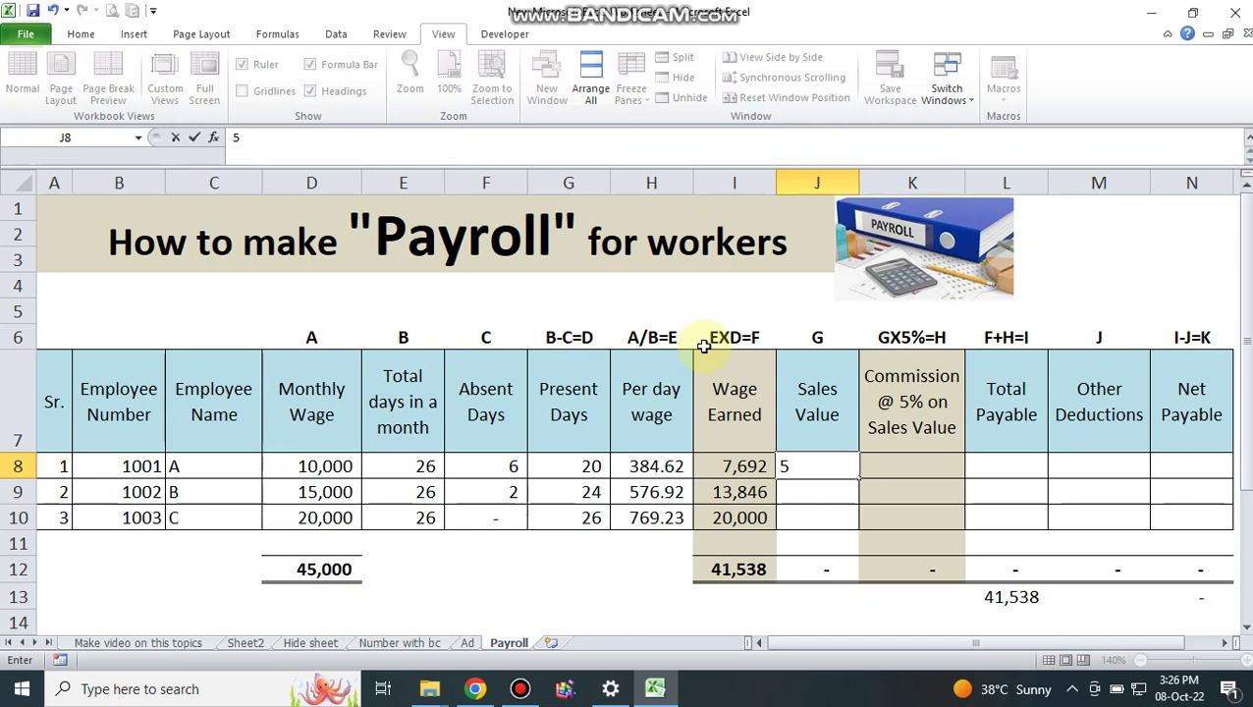
pyautogui.write('000')
pyautogui.press('Return')
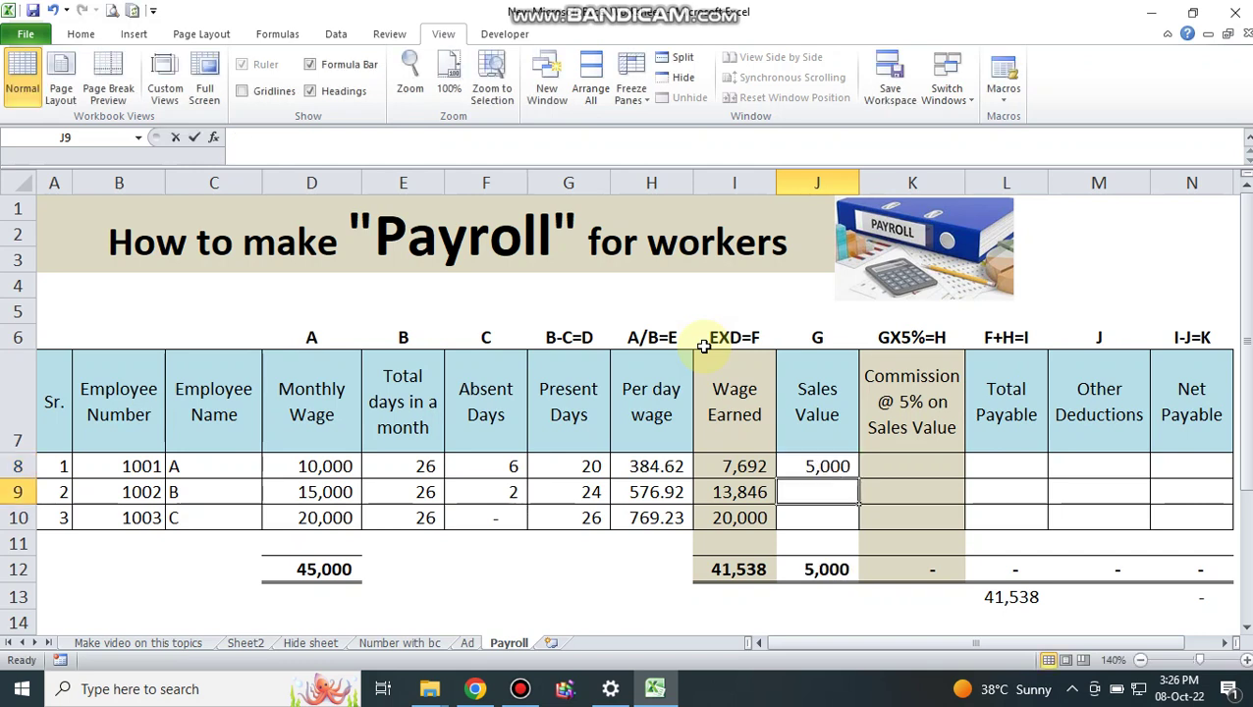
pyautogui.write('6000')
pyautogui.press('Return')
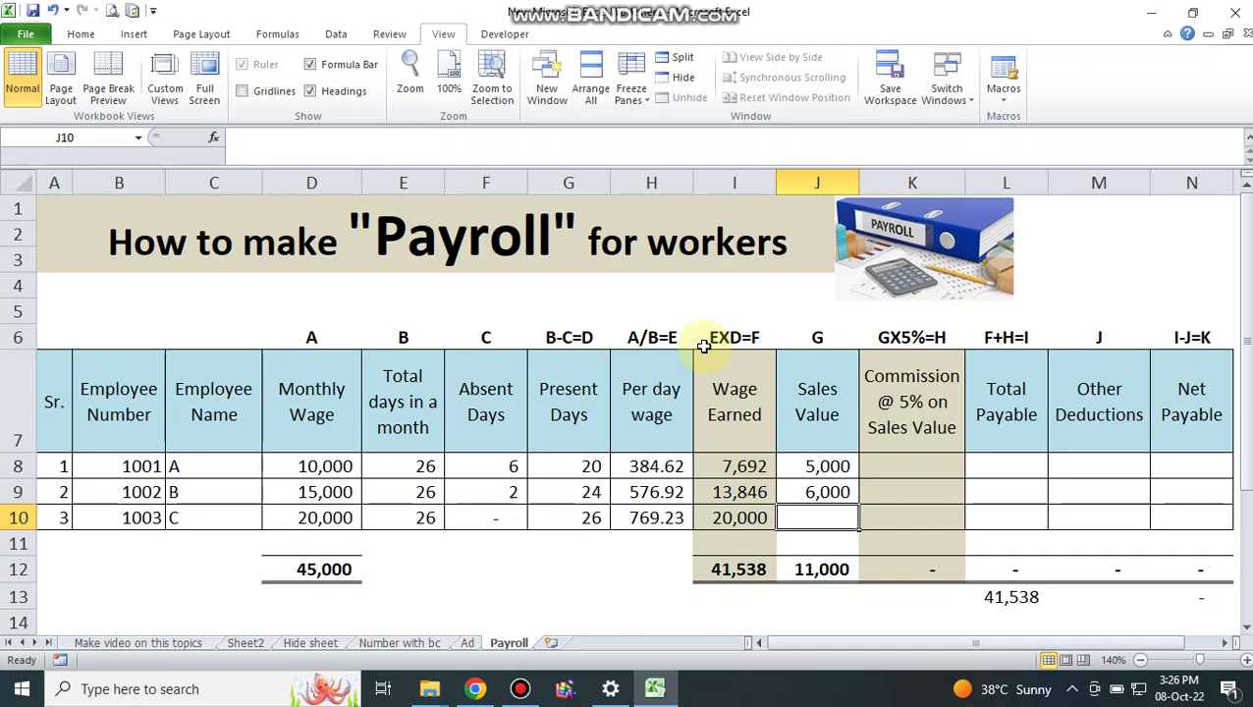
pyautogui.write('7000')
pyautogui.press('Return')
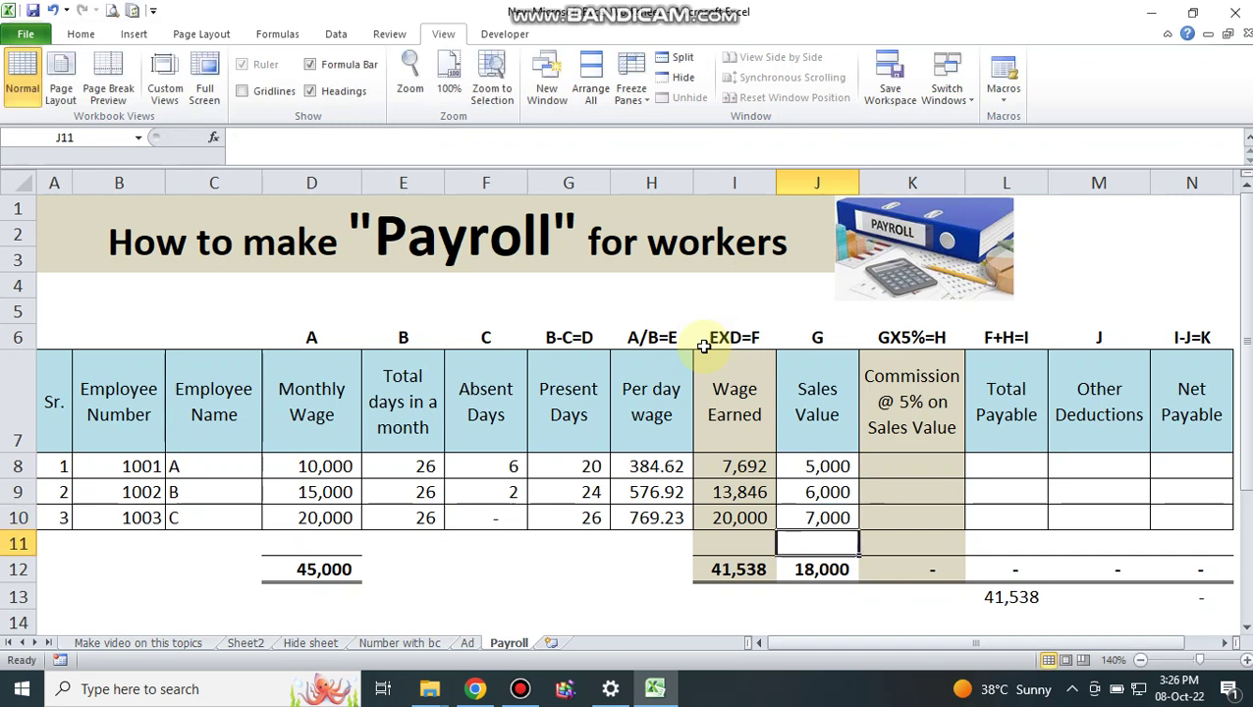
pyautogui.press('Up')
pyautogui.press('Up')
pyautogui.press('Up')
pyautogui.press('Right')
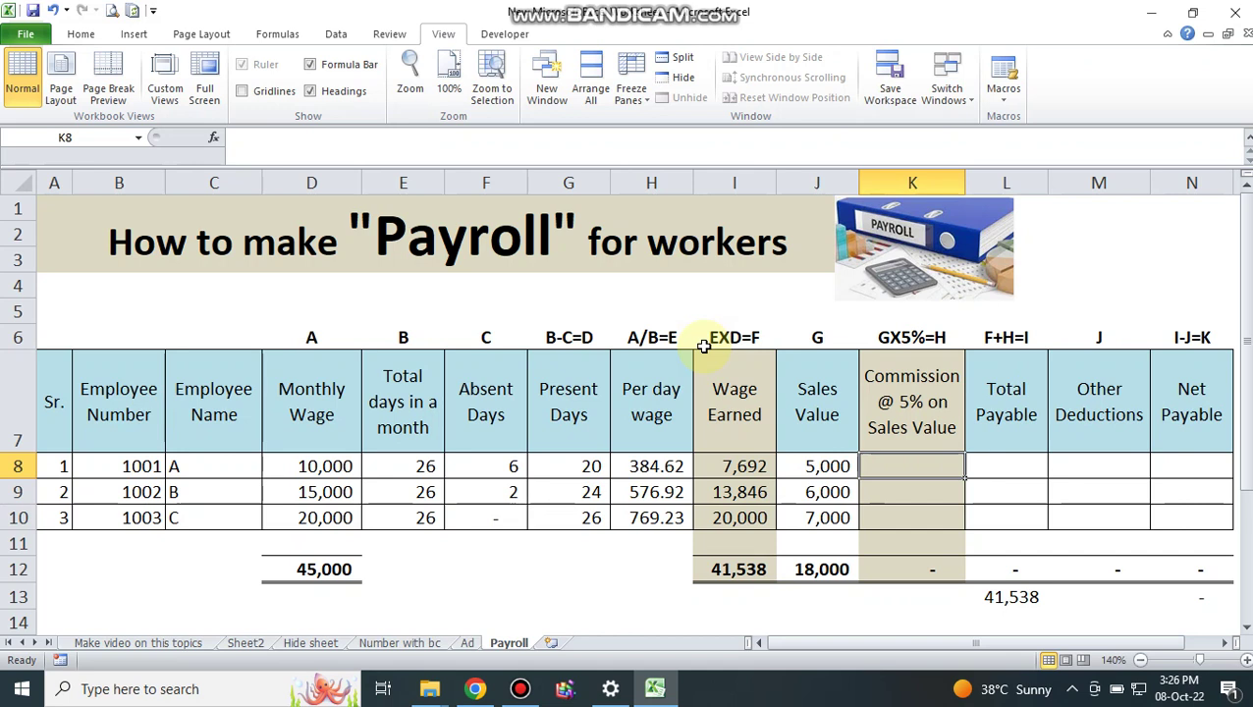
# - Enter =J8*5/100 in K8 and fill down to K10, giving 250, 300 and 350
pyautogui.write('=')
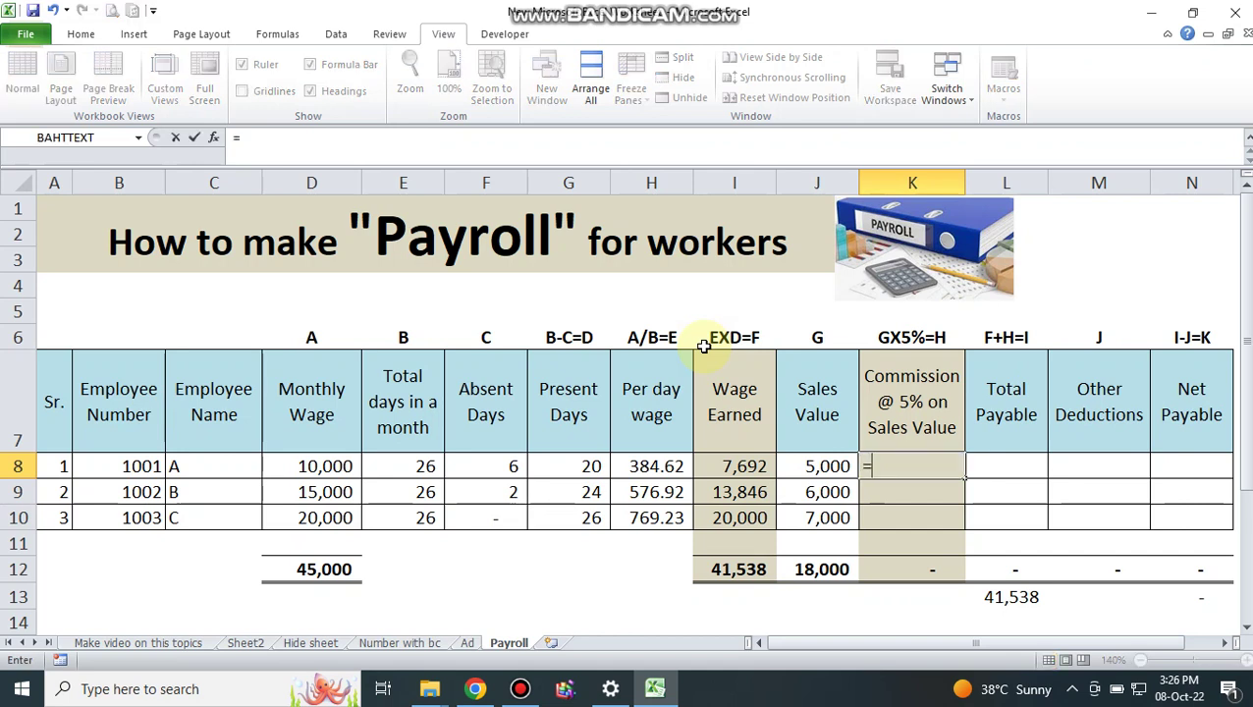
pyautogui.press('Left')
pyautogui.write('*5')
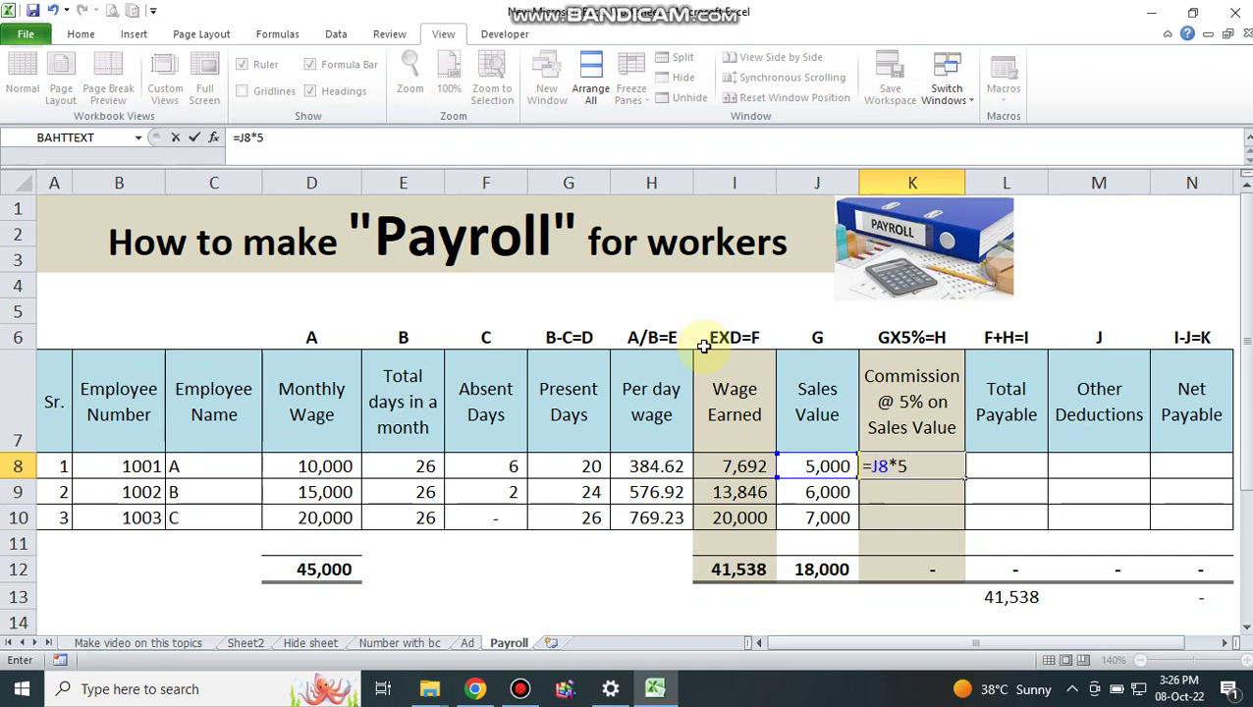
pyautogui.write('/100')
pyautogui.press('Return')
pyautogui.press('Up')
pyautogui.hotkey('shift', 'Down')
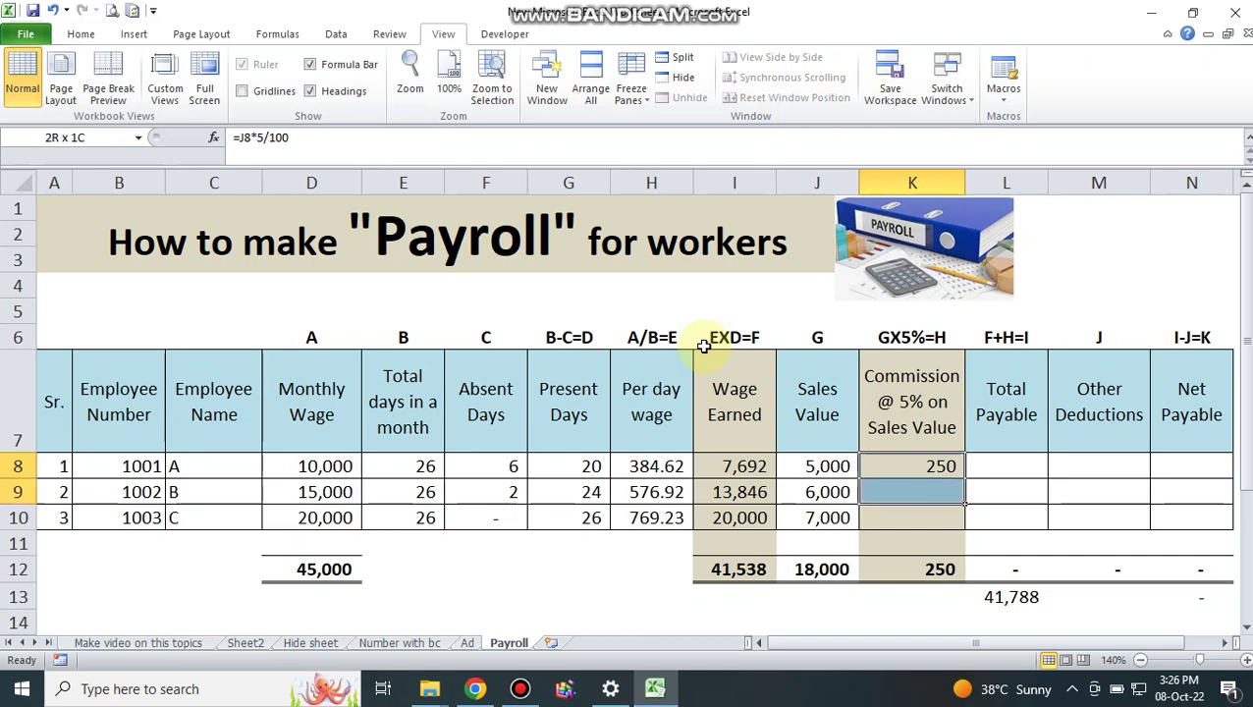
pyautogui.hotkey('shift', 'Down')
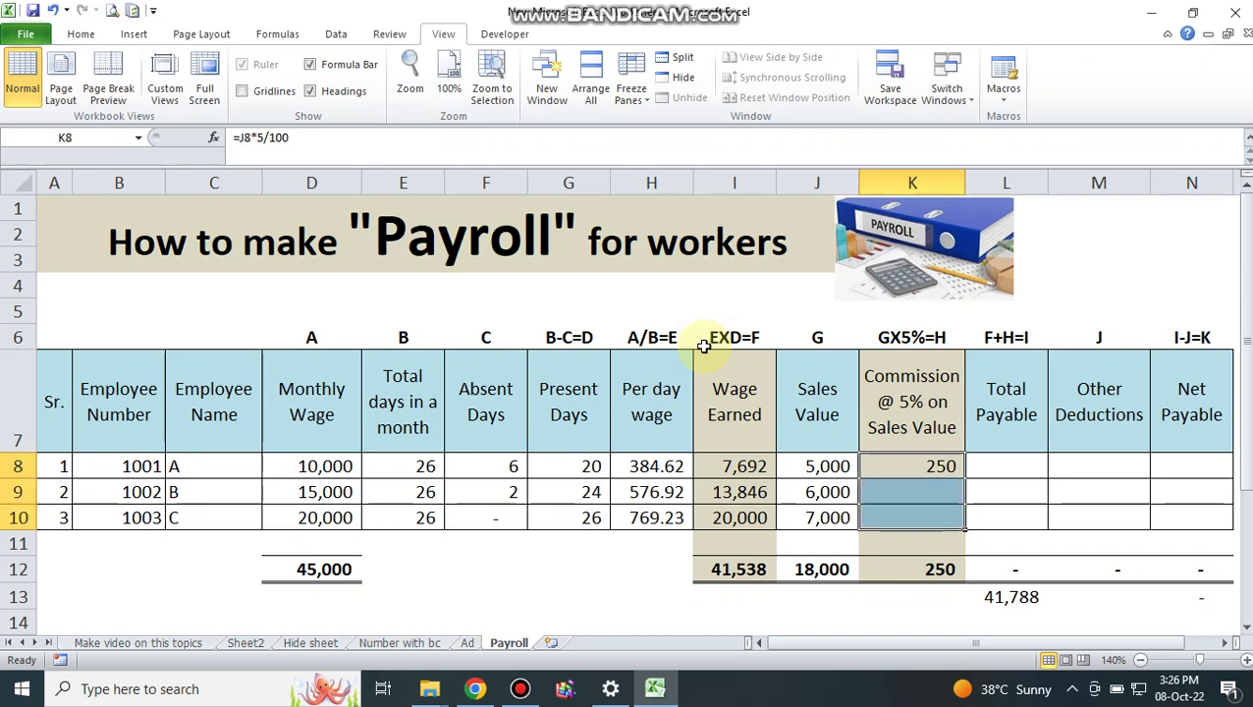
pyautogui.hotkey('ctrl', 'd')
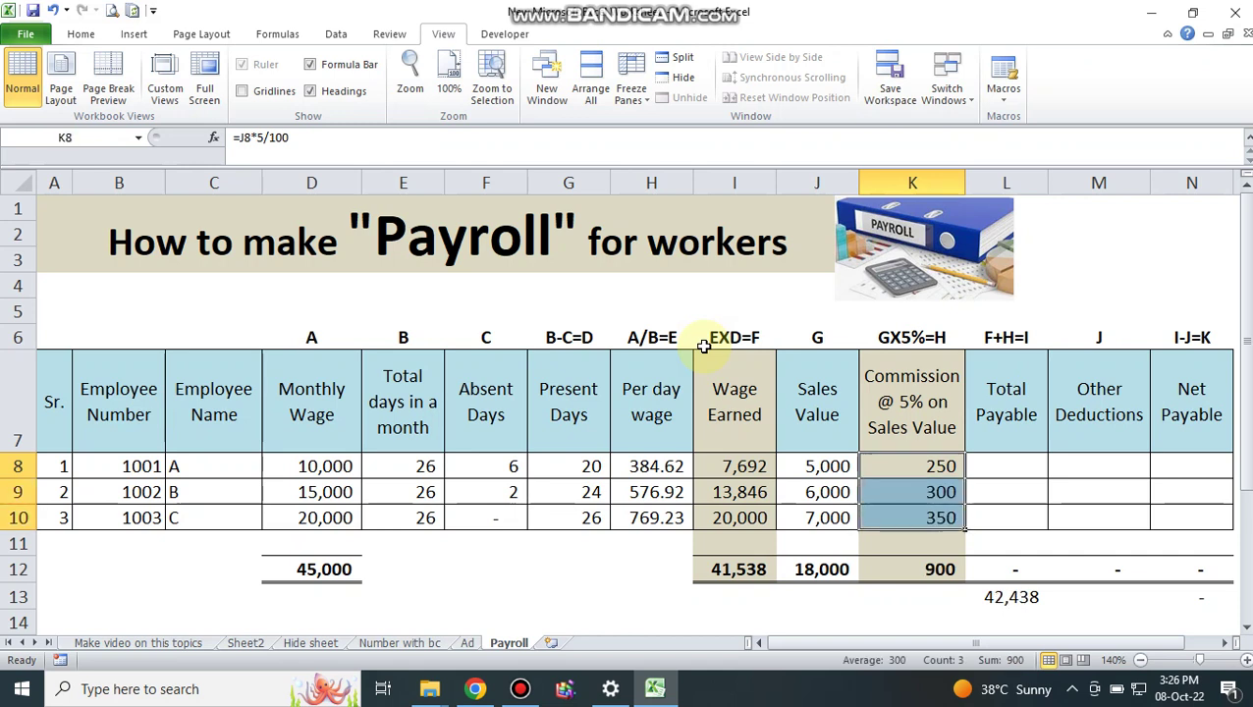
pyautogui.press('Up')
pyautogui.press('Right')
# - Enter =+I8+K8 in L8 and fill down to L10, giving 7,942, 14,146 and 20,350
pyautogui.press('Down')
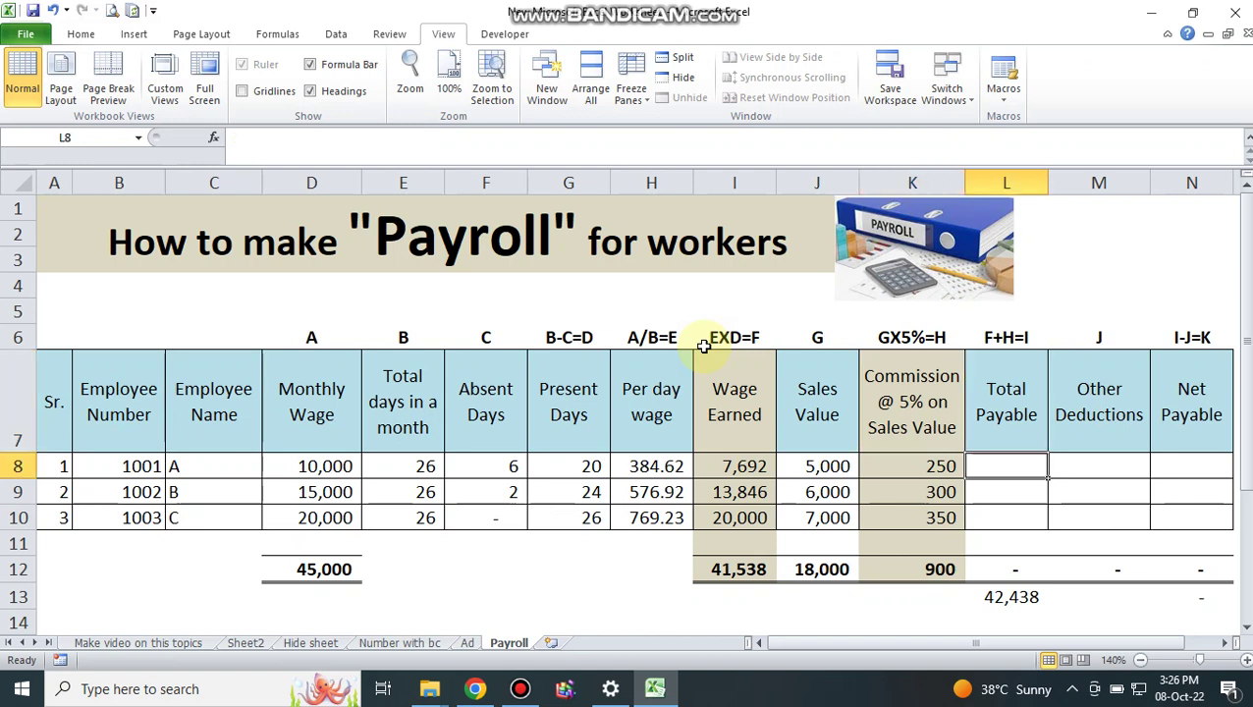
pyautogui.write('+')
pyautogui.press('Left')
pyautogui.press('Left')
pyautogui.press('Left')
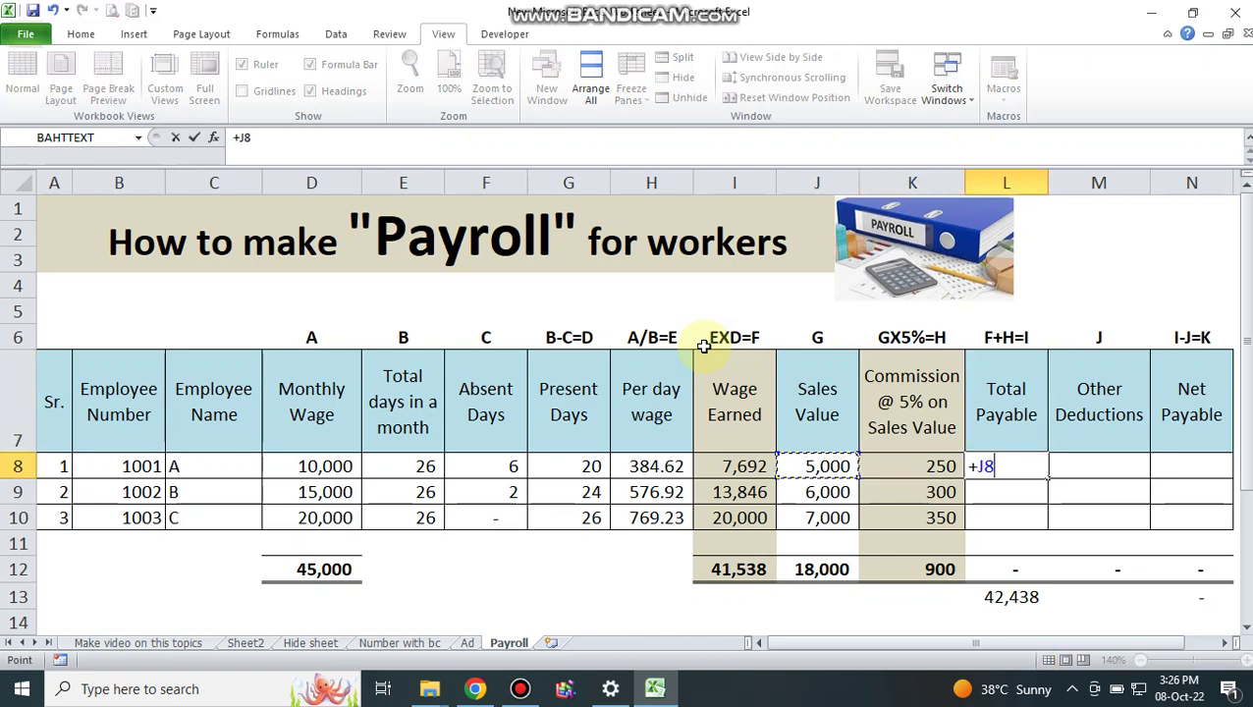
pyautogui.write('+')
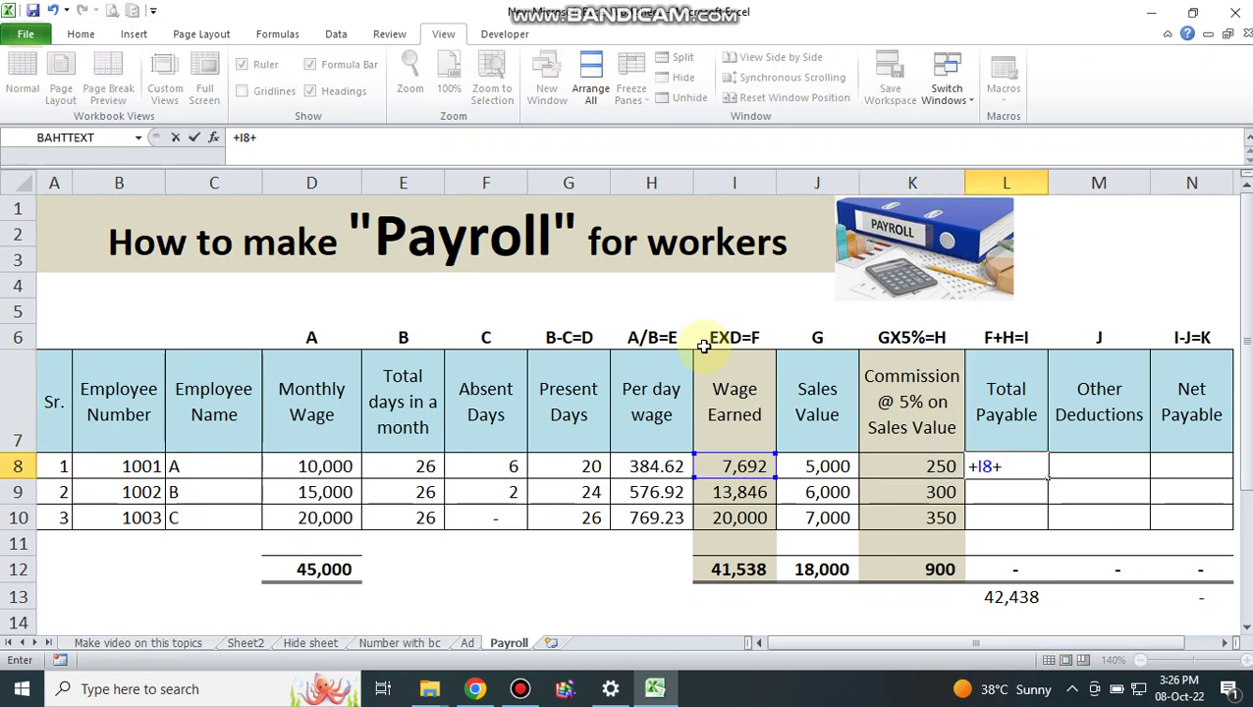
pyautogui.press('Left')
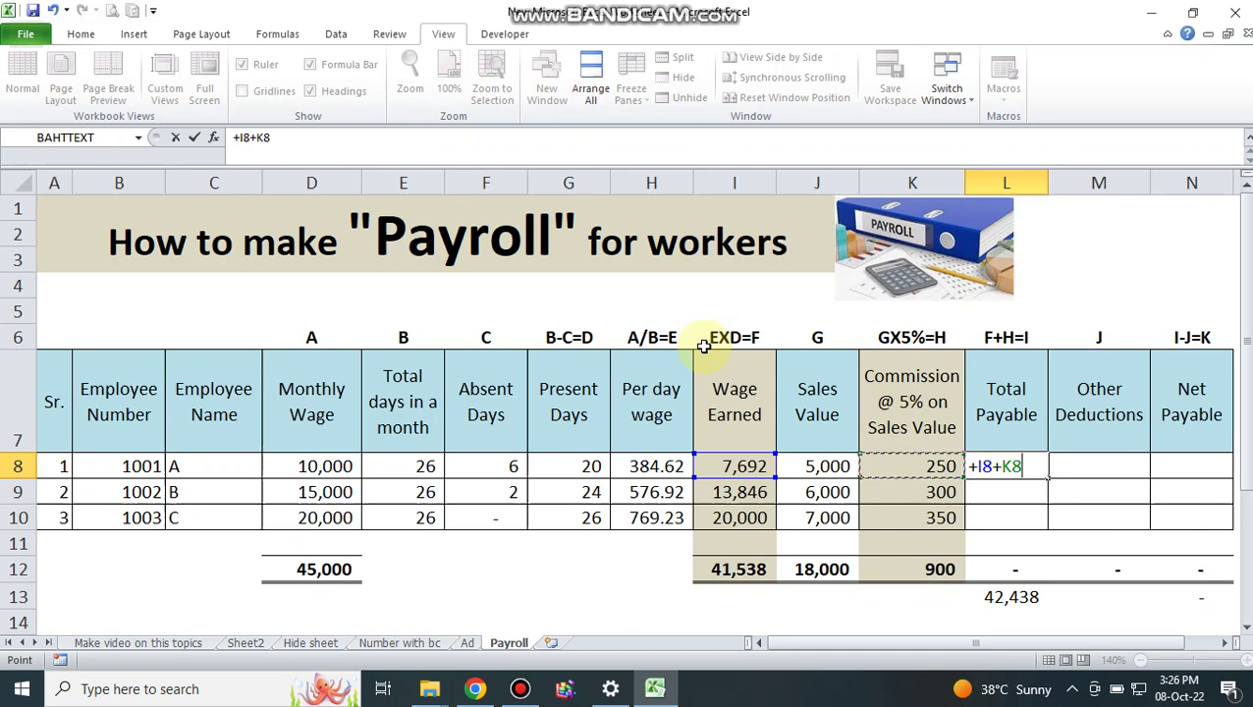
pyautogui.press('Return')
pyautogui.press('Up')
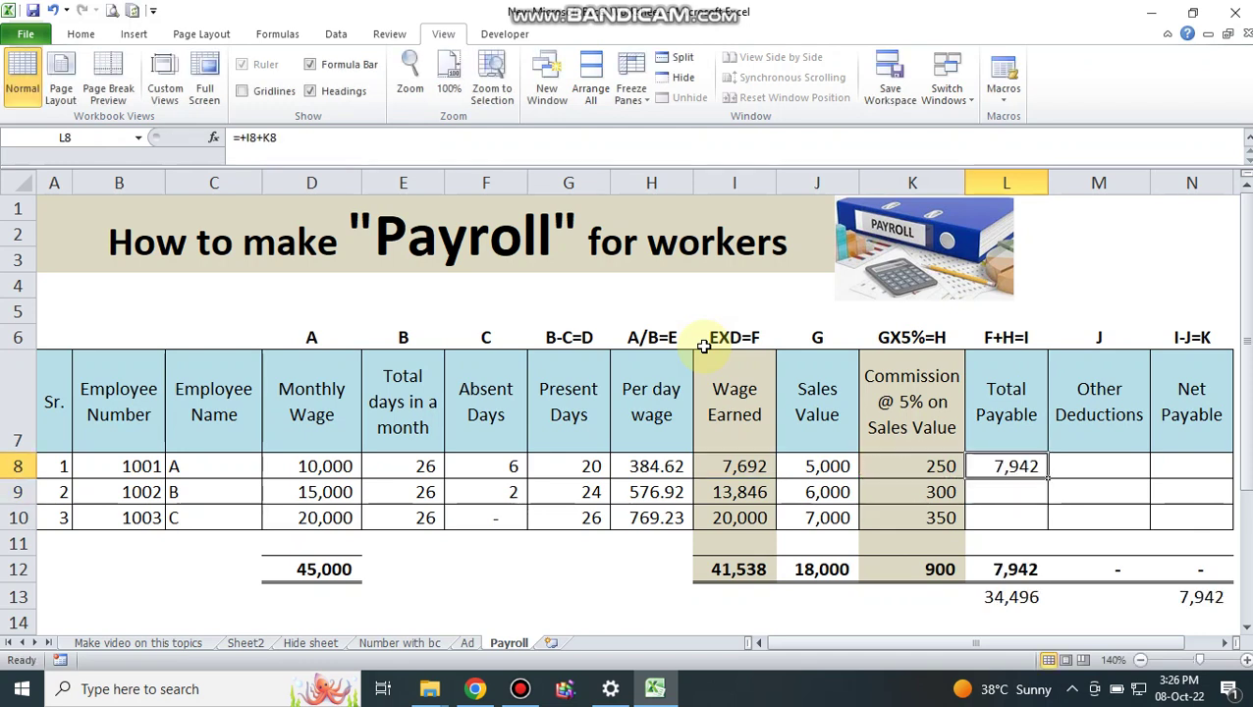
pyautogui.hotkey('shift', 'Down')
pyautogui.hotkey('shift', 'Down')
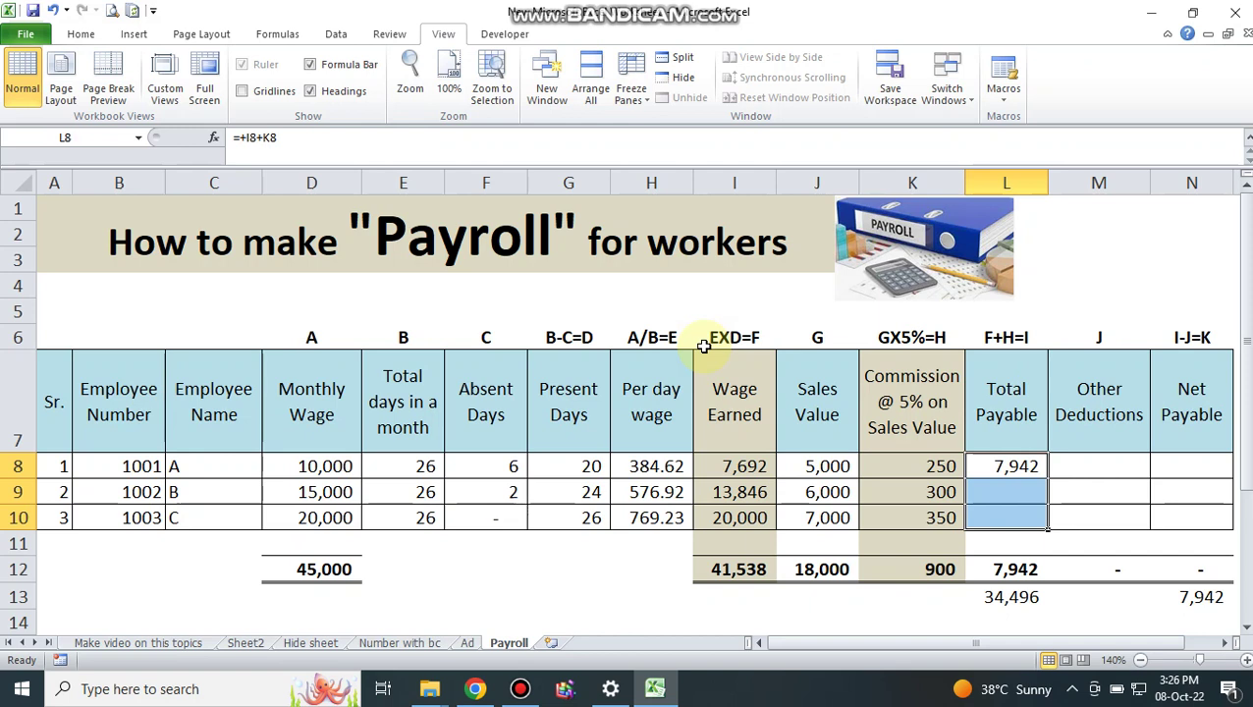
pyautogui.hotkey('ctrl', 'd')
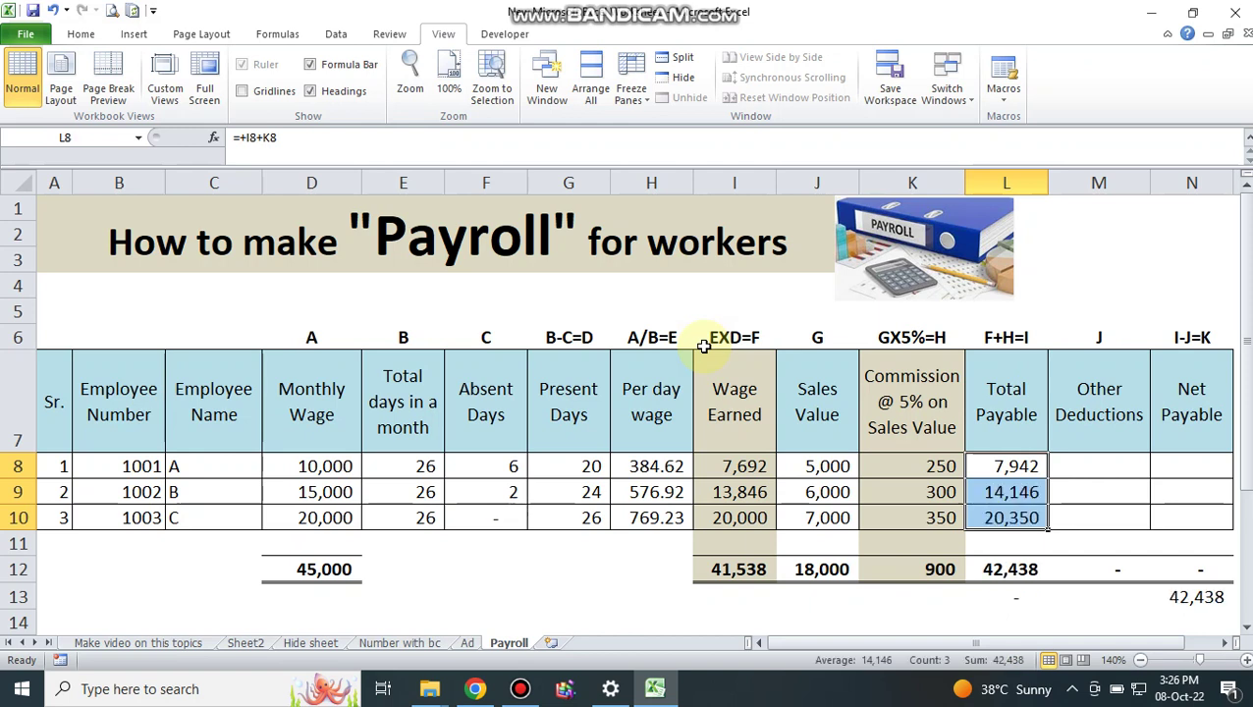
pyautogui.press('Up')
pyautogui.press('Down')
# - Enter deductions 1000, 2000 and 5000 in M8:M10 for workers A, B and C
pyautogui.press('Right')
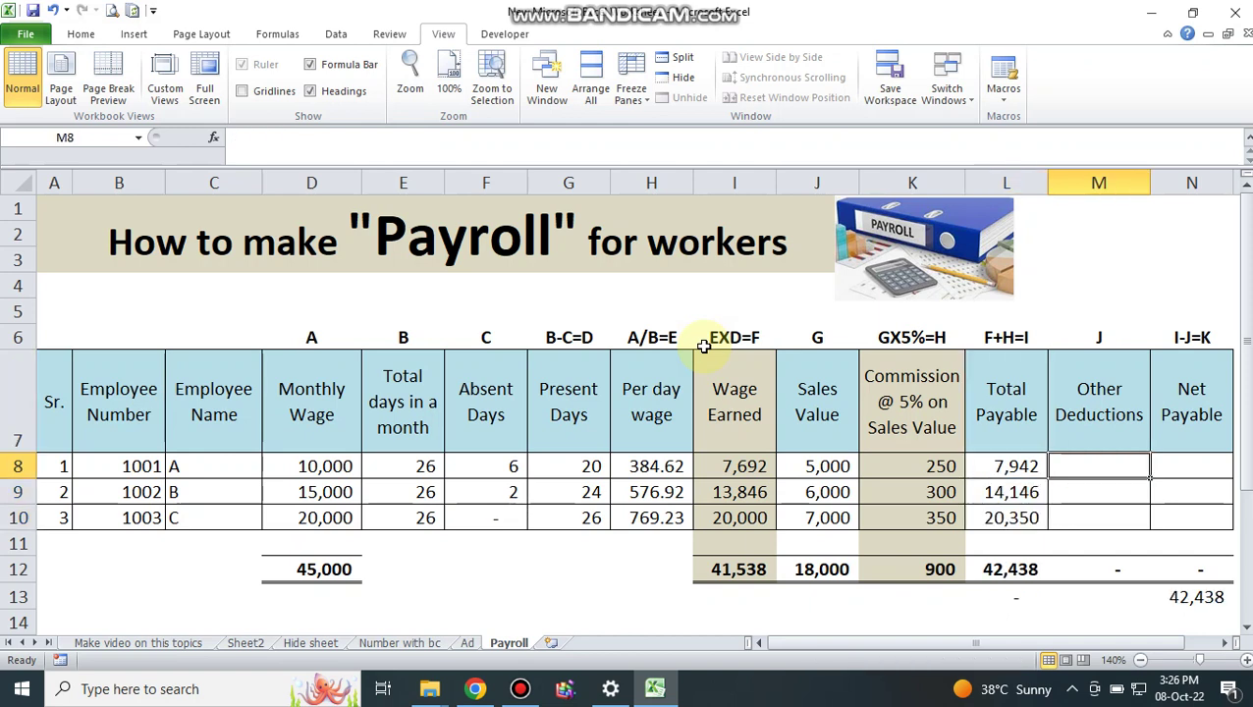
pyautogui.write('1000')
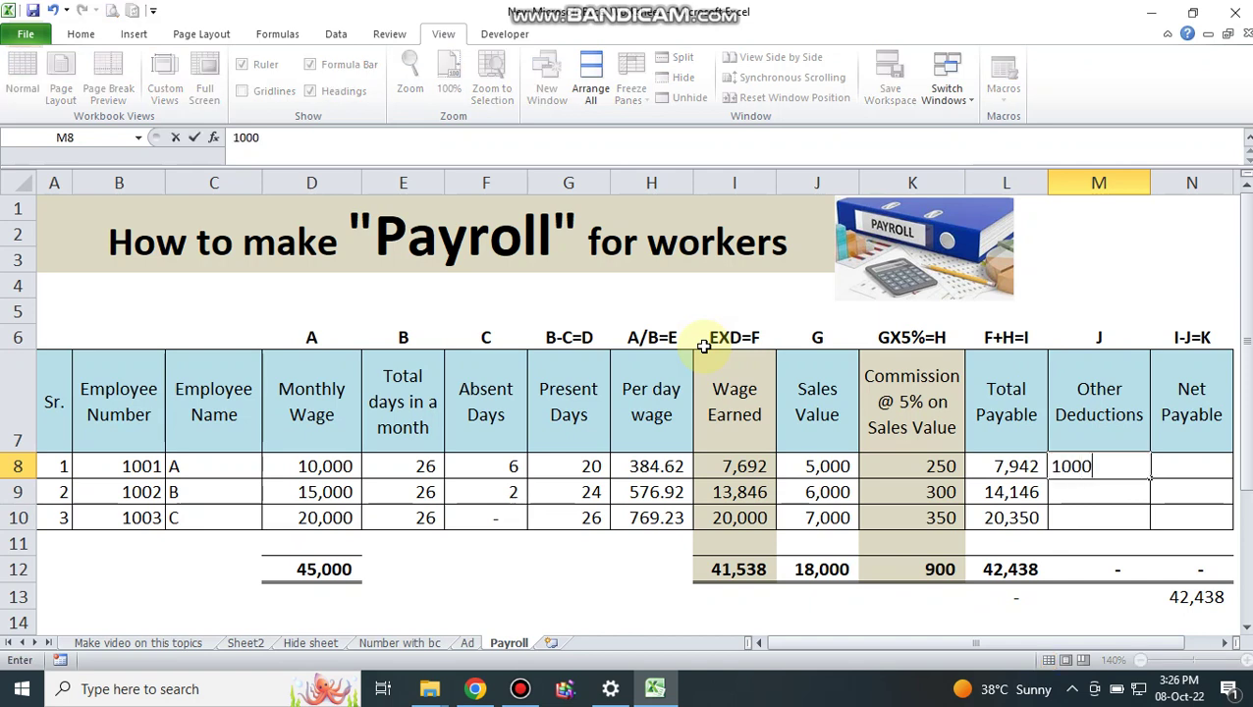
pyautogui.press('Return')
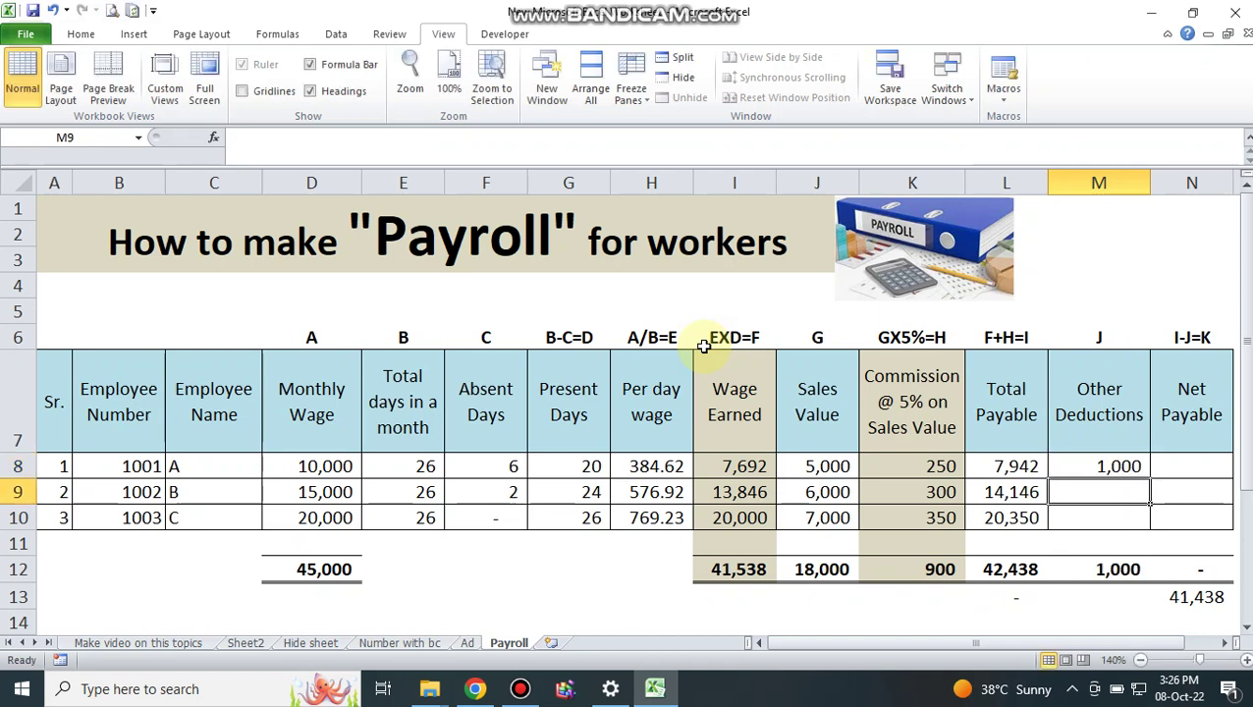
pyautogui.write('2000')
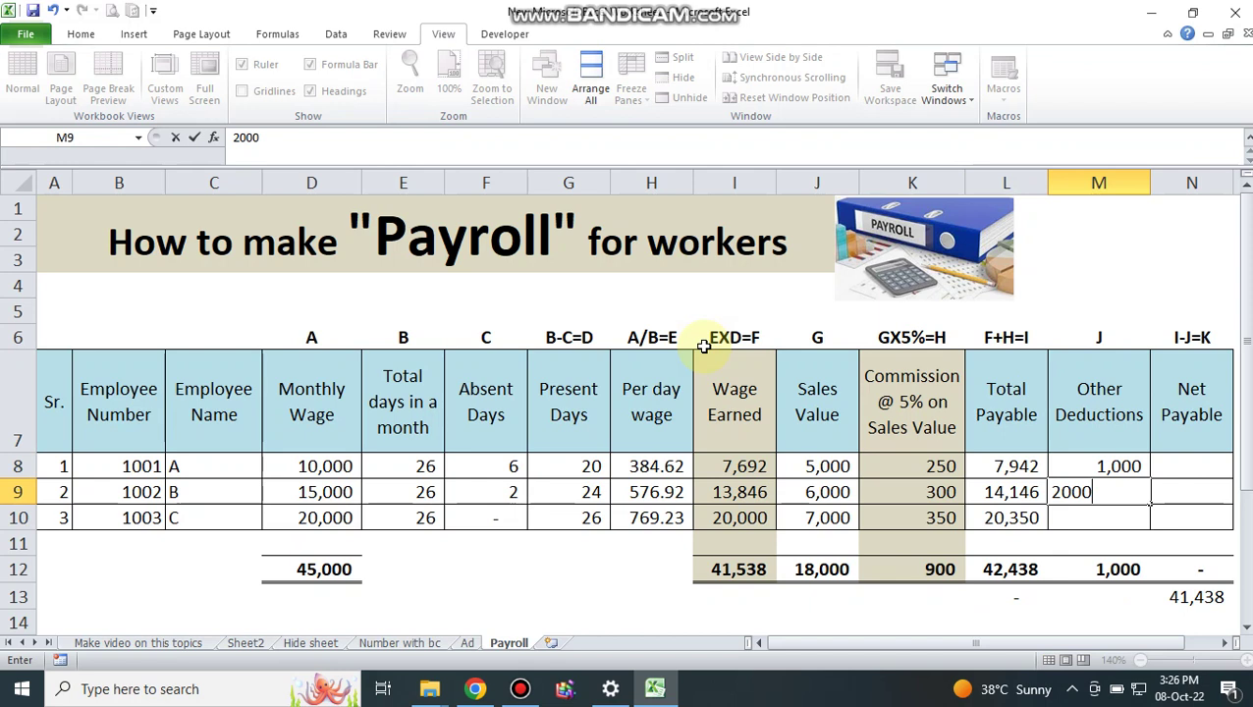
pyautogui.press('Return')
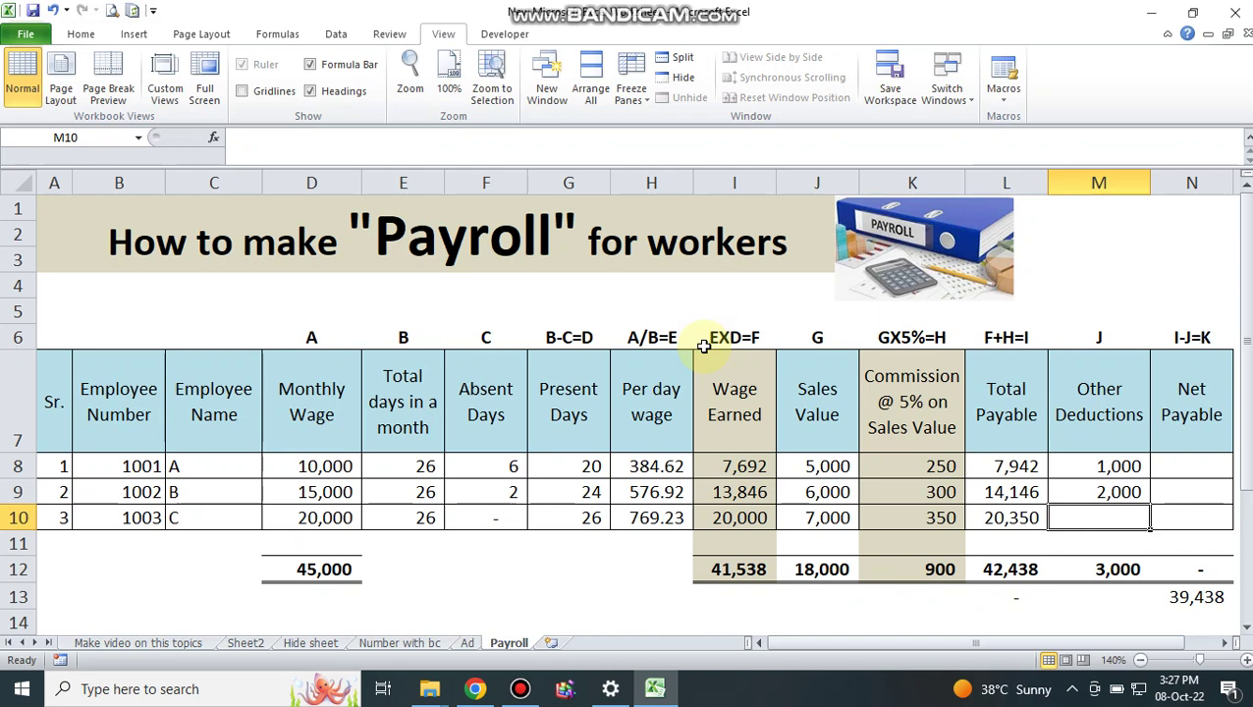
pyautogui.write('5000')
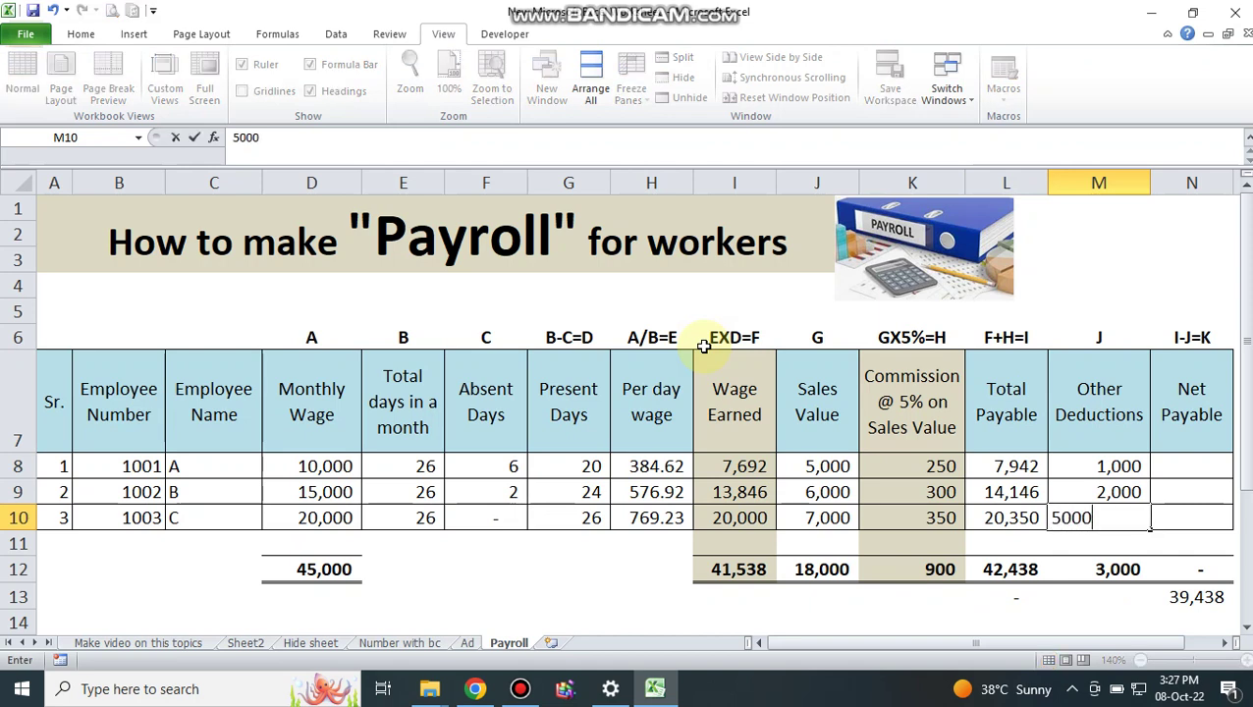
pyautogui.press('Return')
pyautogui.press('Up')
pyautogui.press('Up')
pyautogui.press('Up')
# - Enter =+L8-M8 in N8 and fill down to N10, giving 6,942, 12,146 and 15,350
pyautogui.press('Right')
pyautogui.write('+')
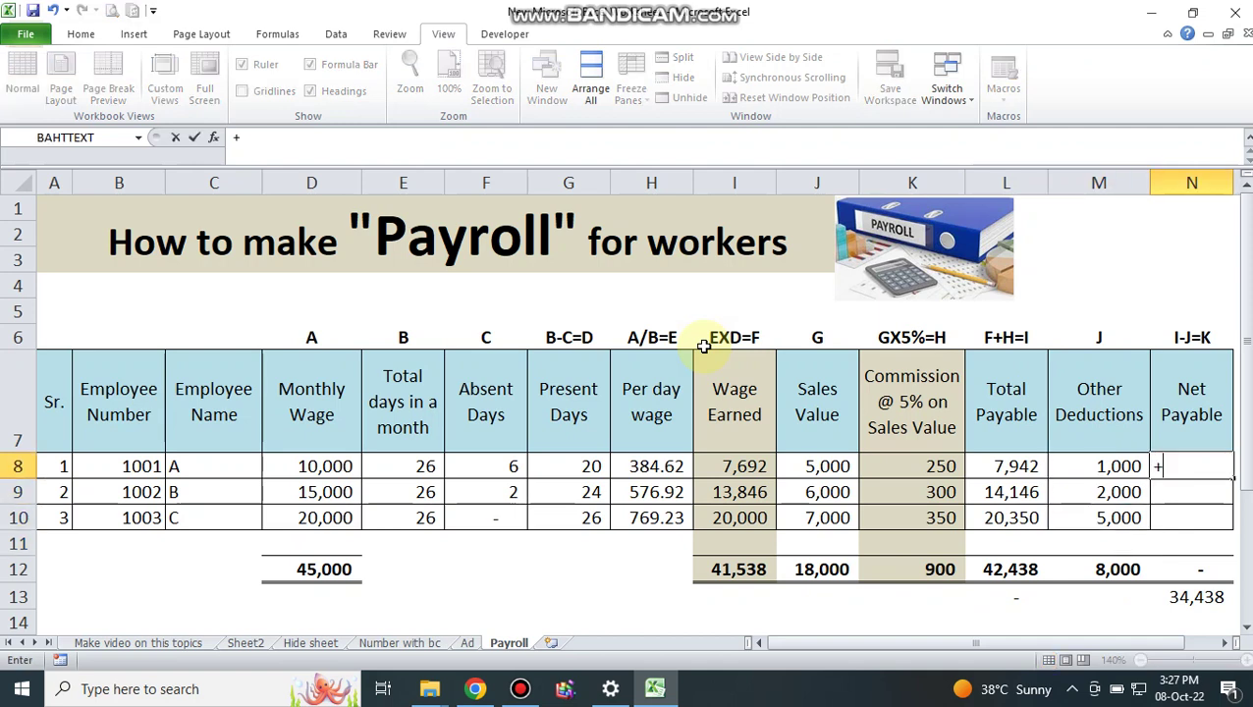
pyautogui.press('Left')
pyautogui.press('Left')
pyautogui.write('-')
pyautogui.press('Left')
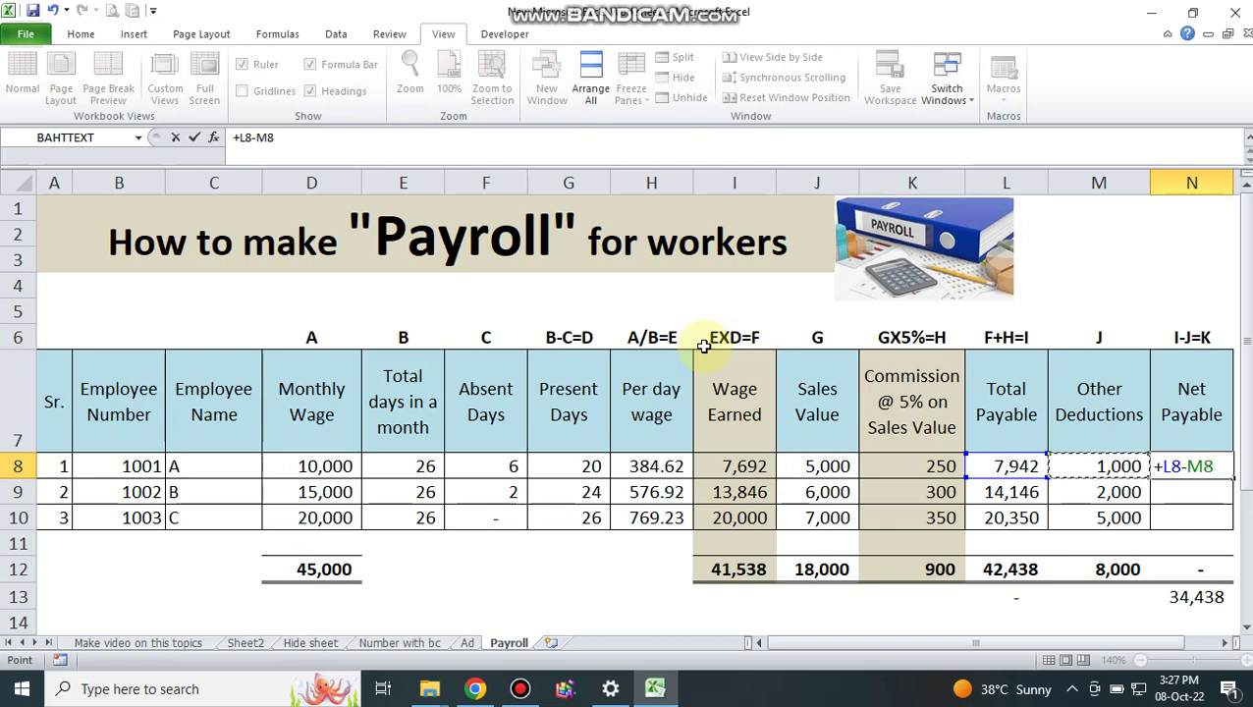
pyautogui.press('Return')
pyautogui.press('Up')
pyautogui.hotkey('shift', 'Down')
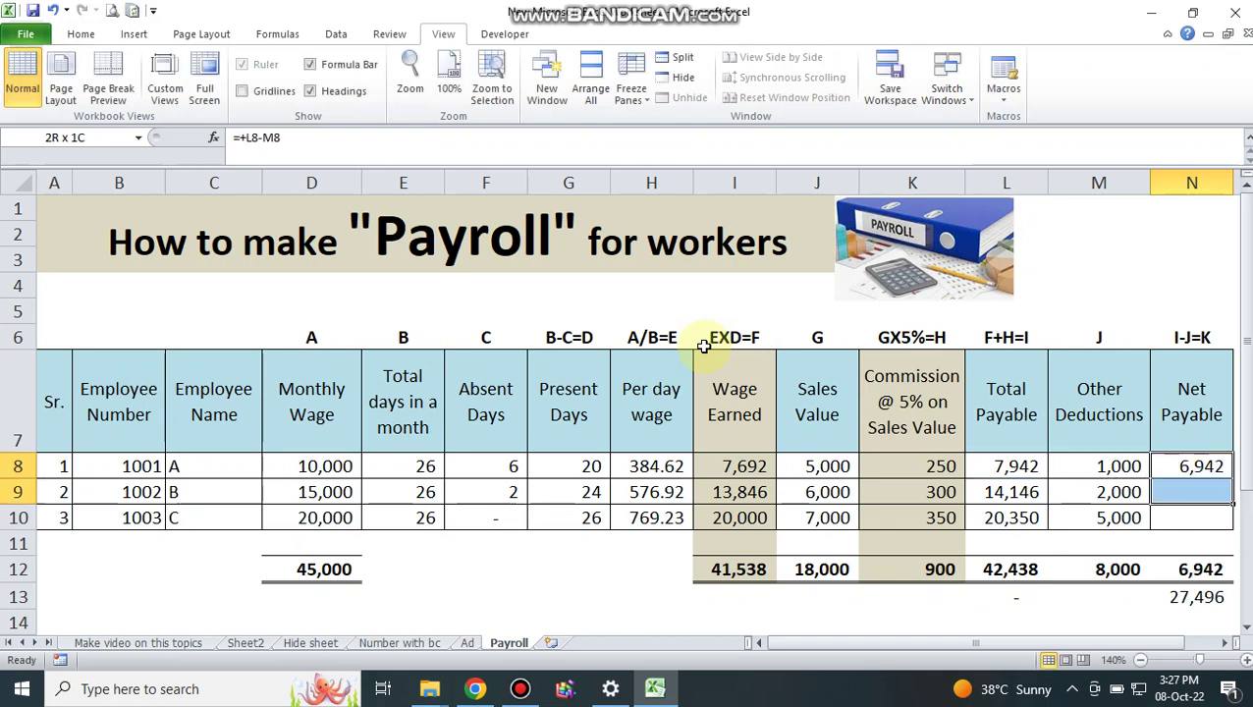
pyautogui.hotkey('shift', 'Down')
pyautogui.hotkey('ctrl', 'd')
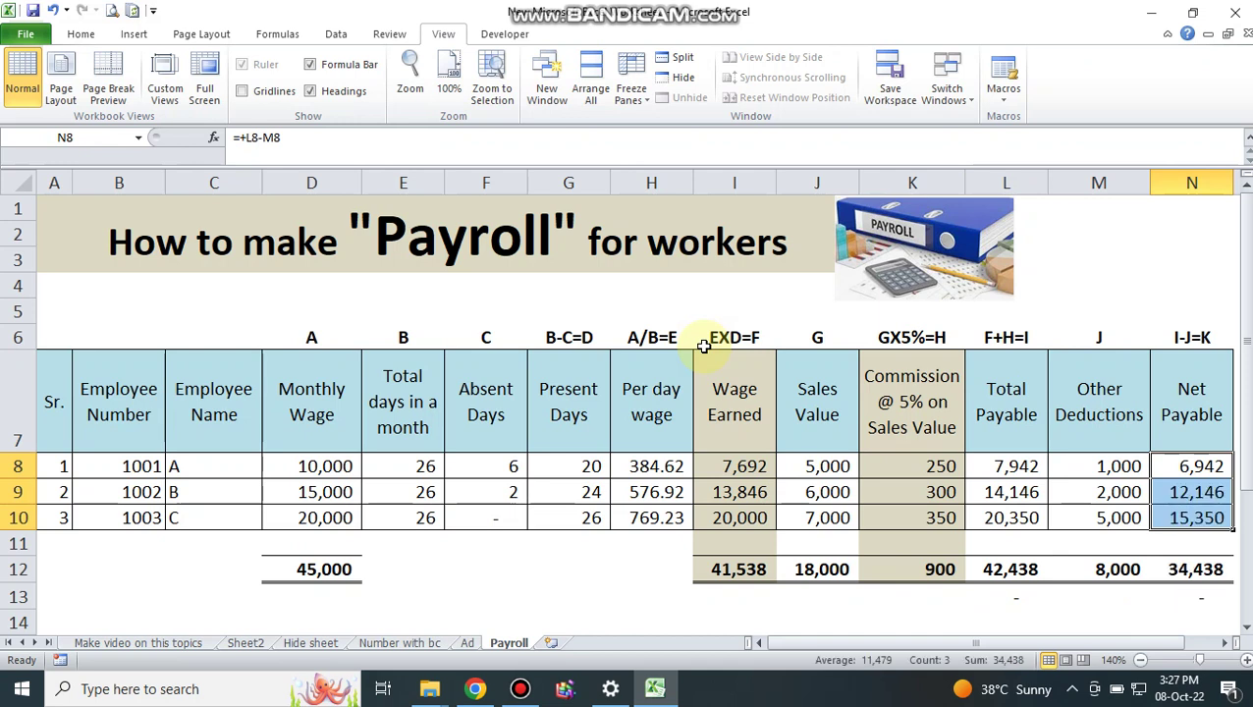
pyautogui.press('Down')
pyautogui.press('Down')
pyautogui.press('Down')
pyautogui.press('Down')
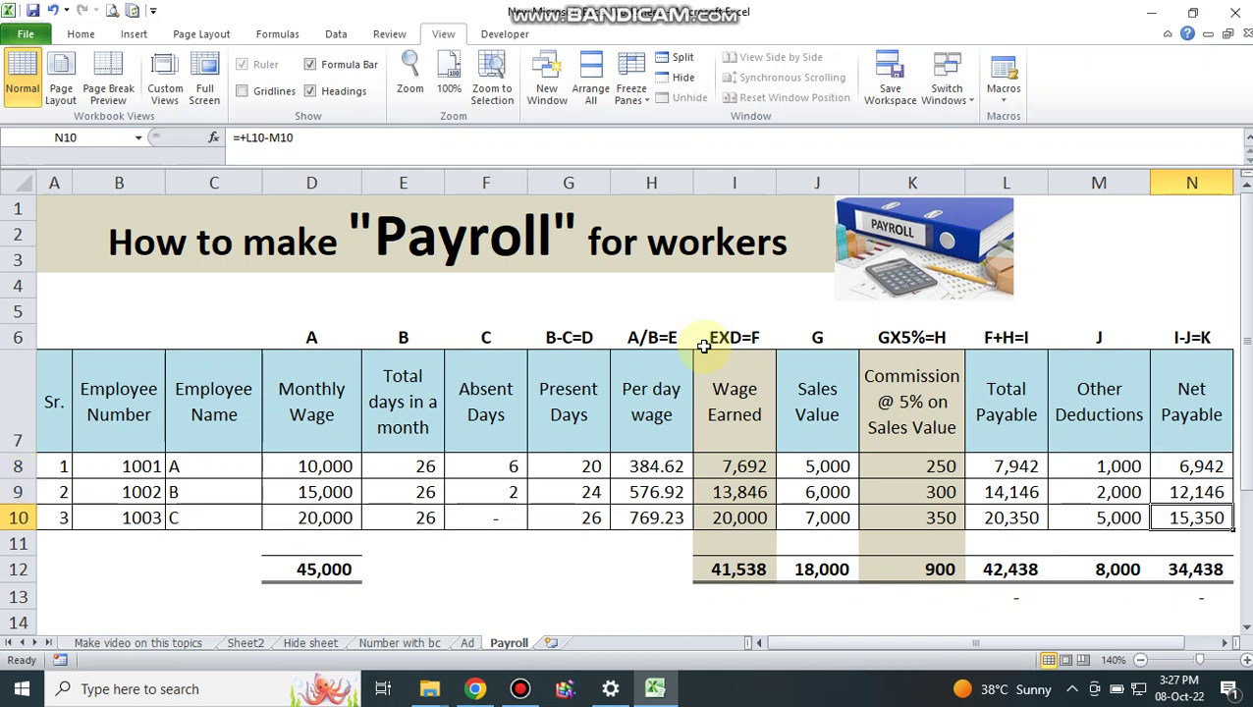
# - Clear the existing totals in row 12 from I12 to N12
pyautogui.press('Left')
pyautogui.press('Left')
pyautogui.press('Left')
pyautogui.press('Left')
pyautogui.press('Left')
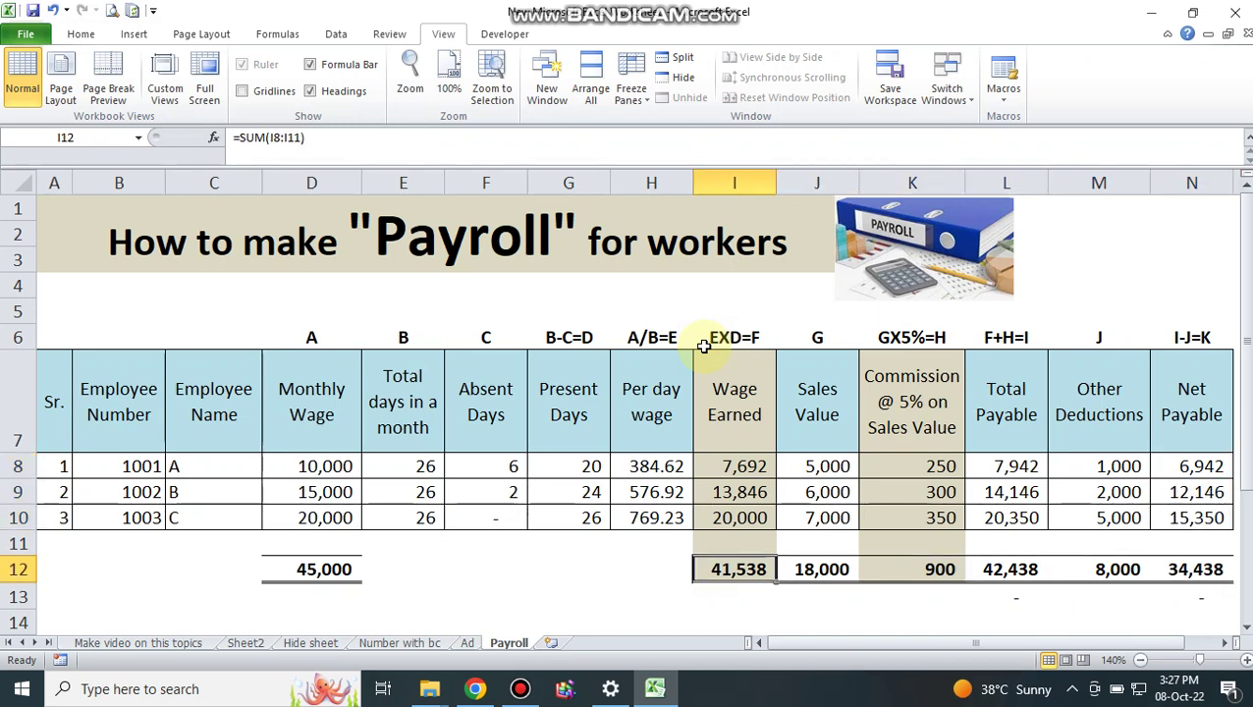
pyautogui.click(684, 144)
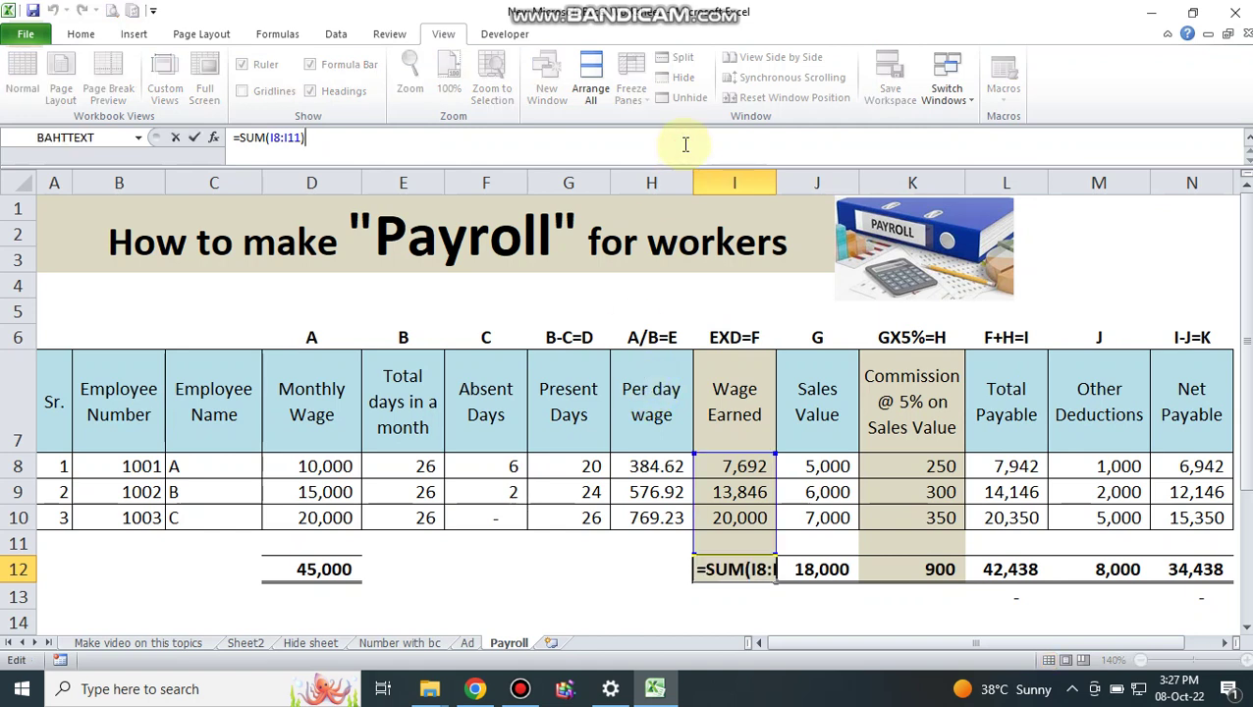
pyautogui.press('Escape')
pyautogui.hotkey('shift', 'Right')
pyautogui.hotkey('shift', 'Right')
pyautogui.hotkey('shift', 'Right')
pyautogui.hotkey('shift', 'Right')
pyautogui.hotkey('shift', 'Right')
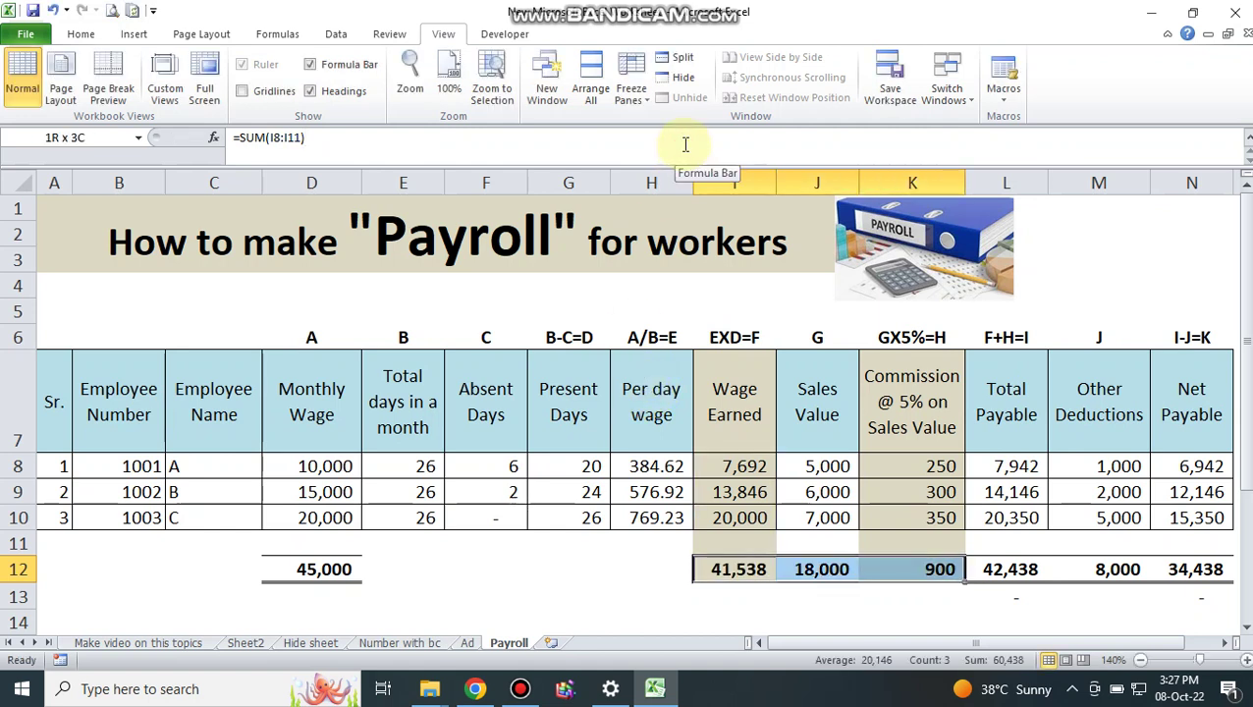
pyautogui.press('Delete')
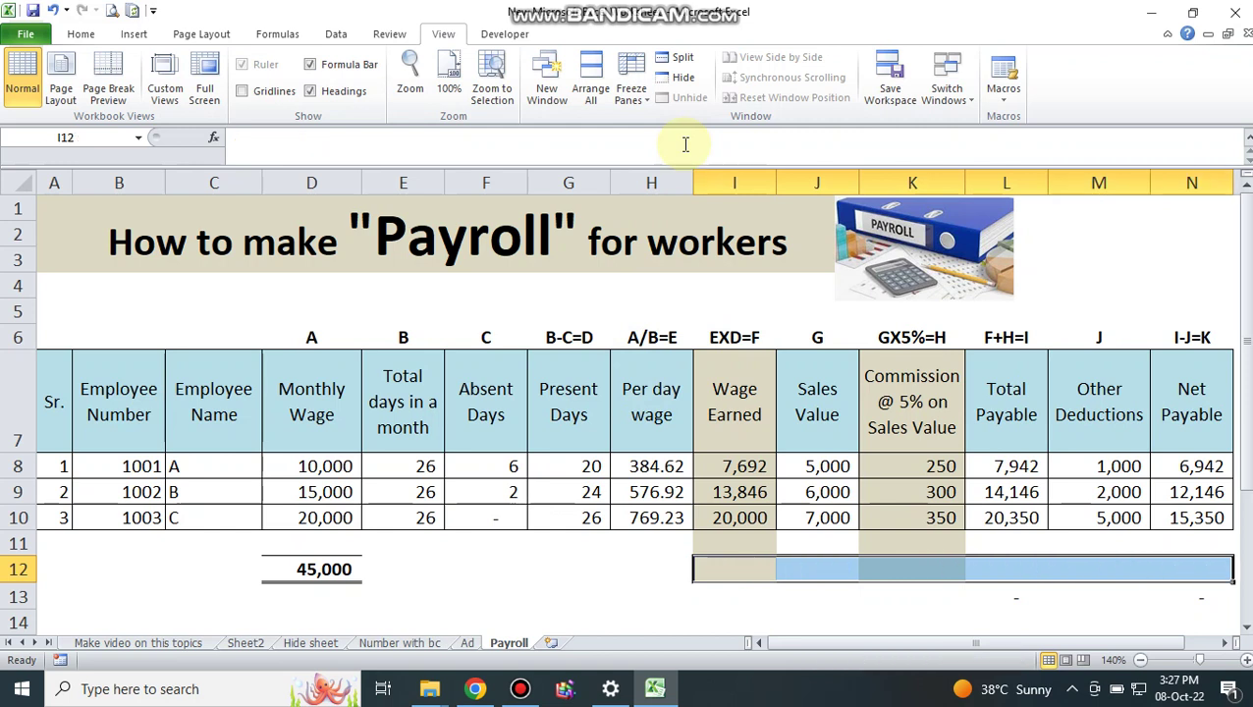
pyautogui.press('Left')
pyautogui.write('0')
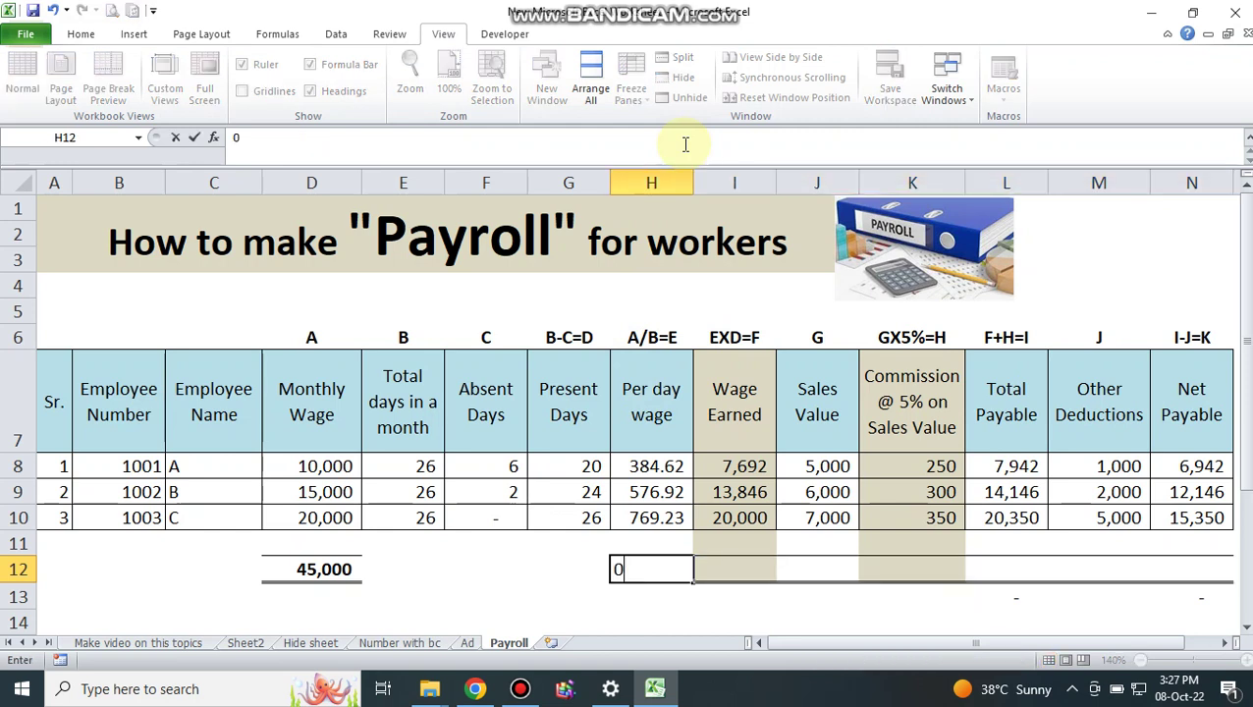
pyautogui.press('Escape')
pyautogui.press('Right')
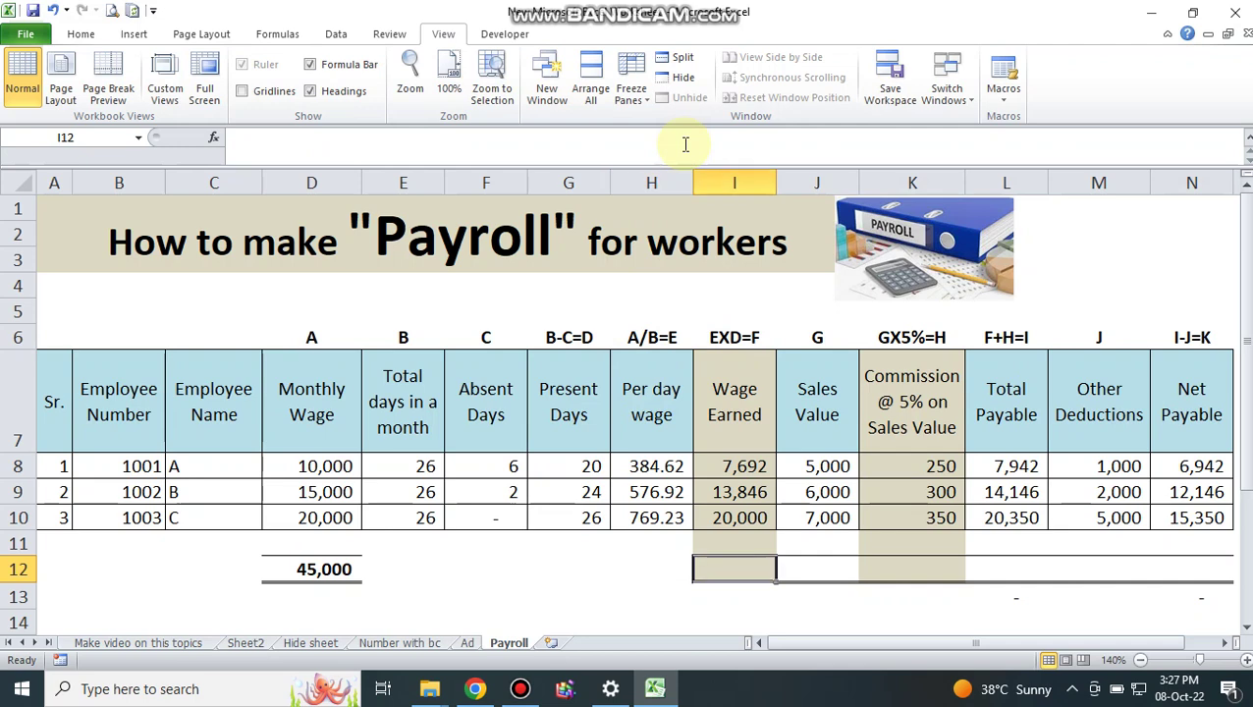
# - Enter =SUM(I8:I11) in I12 for the Wage Earned total of 41,538
pyautogui.click(685, 144)
pyautogui.write('sy')
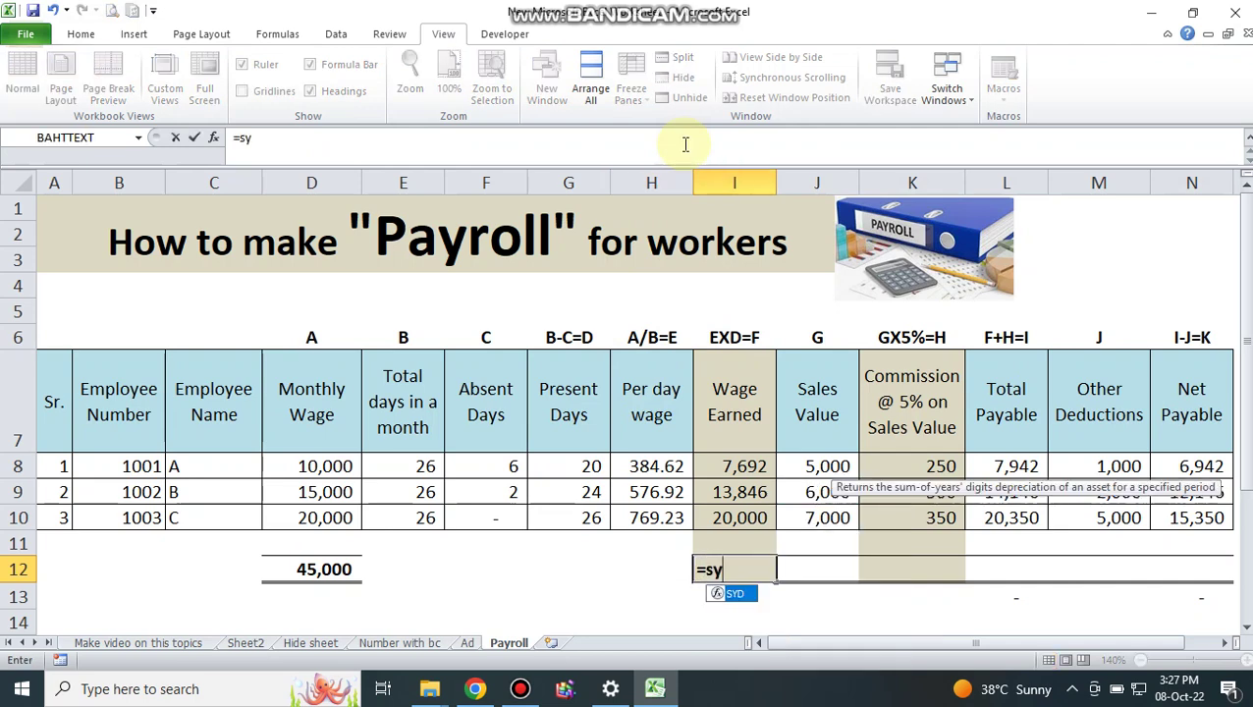
pyautogui.press('BackSpace')
pyautogui.write('um')
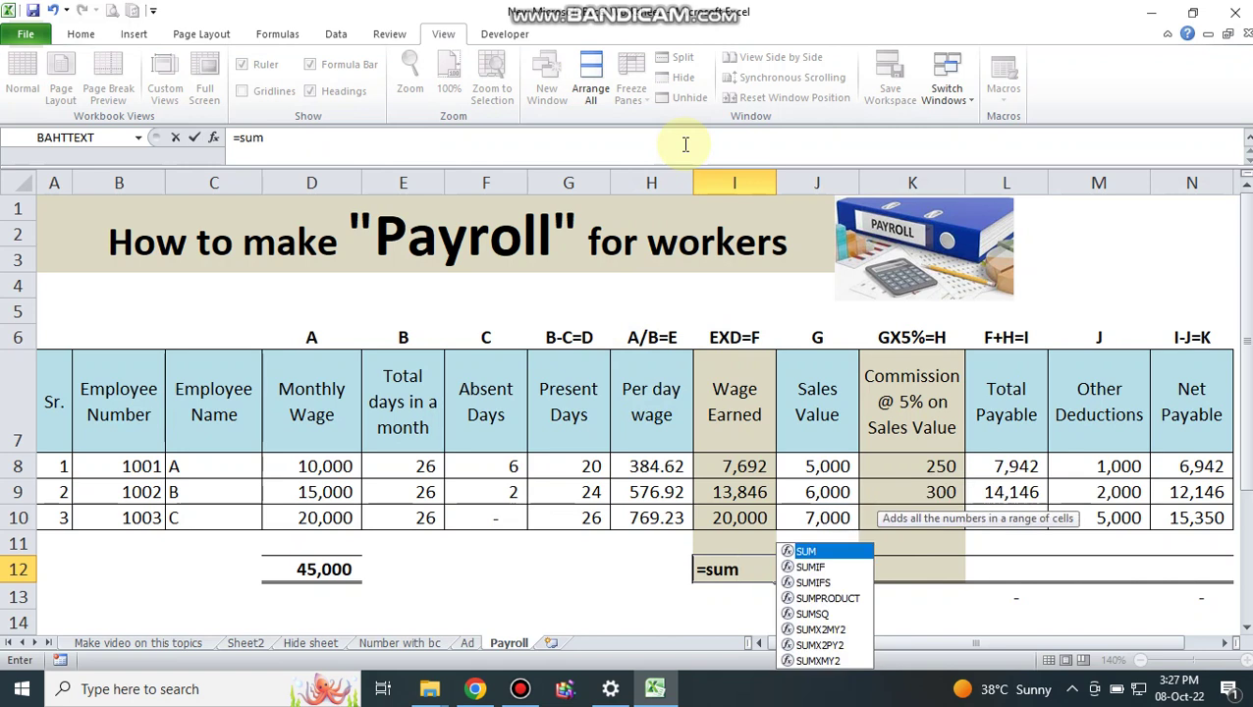
pyautogui.write('(')
pyautogui.press('Up')
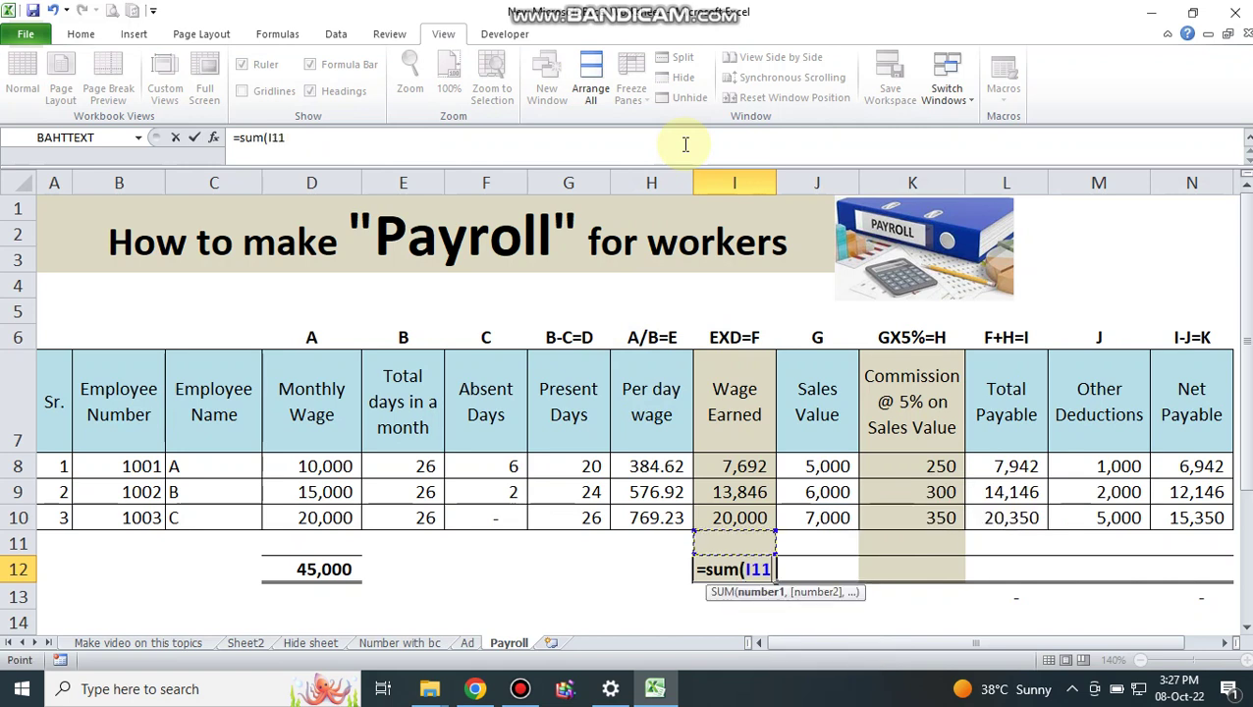
pyautogui.press('F8')
pyautogui.press('Up')
pyautogui.press('Up')
pyautogui.press('Up')
pyautogui.press('Return')
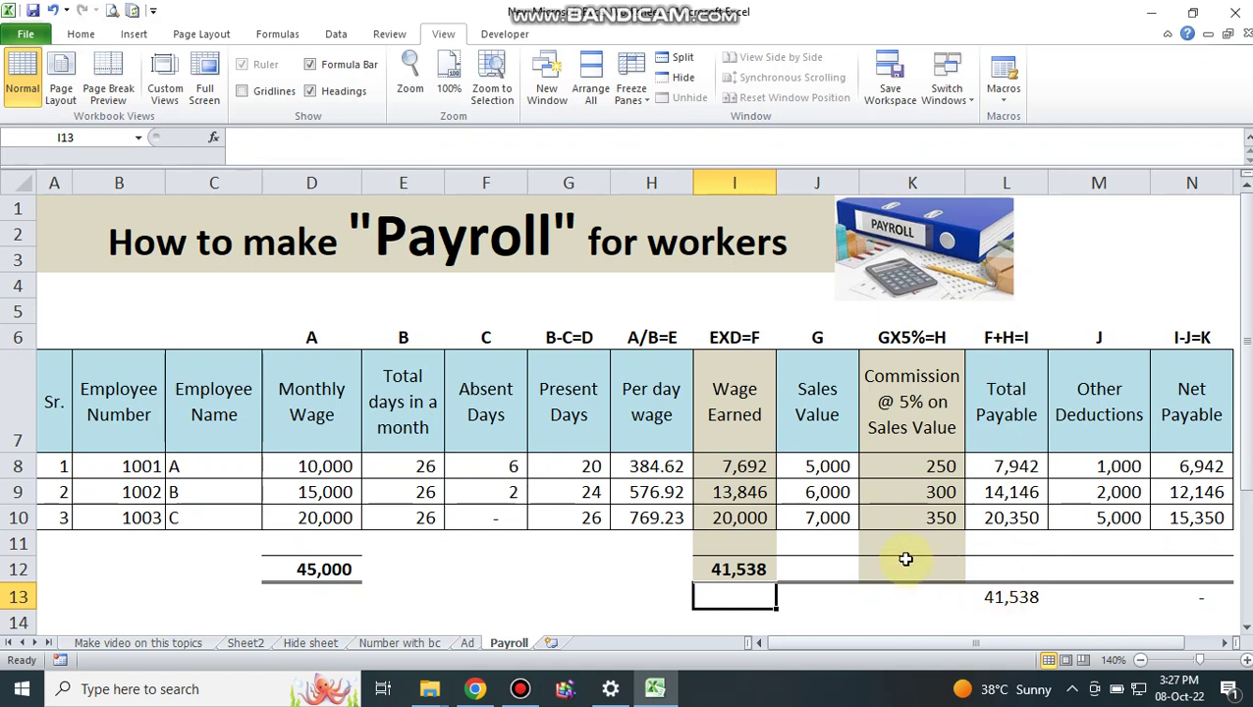
# - Copy the I12 SUM formula into J12 through N12, giving 18,000, 900, 42,438, 8,000 and 34,438
pyautogui.press('Up')
pyautogui.hotkey('ctrl', 'c')
pyautogui.press('Right')
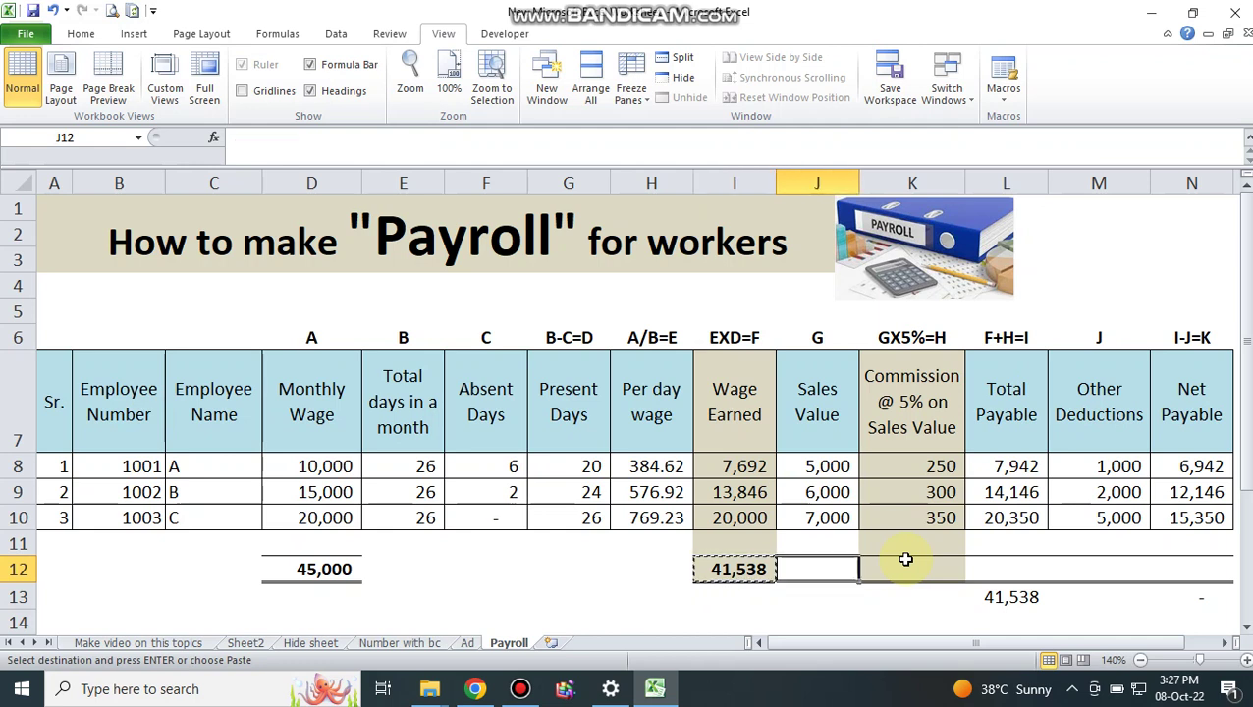
pyautogui.hotkey('ctrl', 'v')
pyautogui.press('Right')
pyautogui.hotkey('ctrl', 'v')
pyautogui.press('Right')
pyautogui.hotkey('ctrl', 'v')
pyautogui.press('Right')
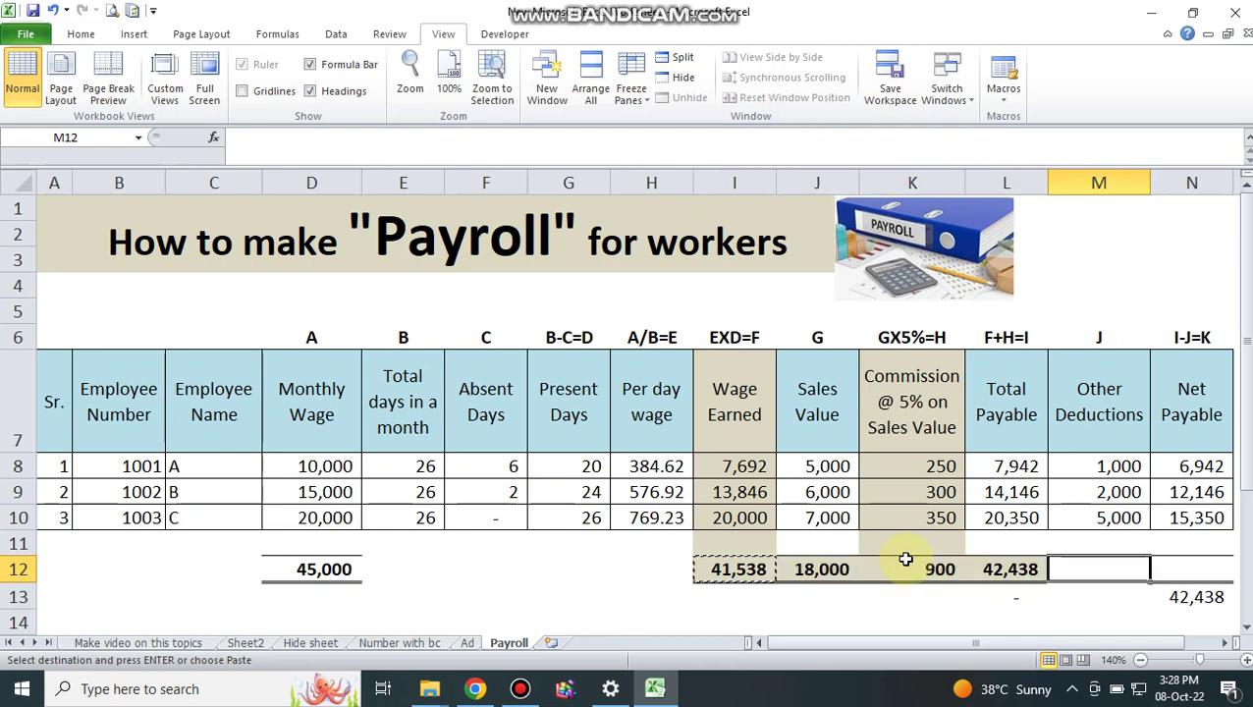
pyautogui.hotkey('ctrl', 'v')
pyautogui.press('Right')
pyautogui.hotkey('ctrl', 'v')
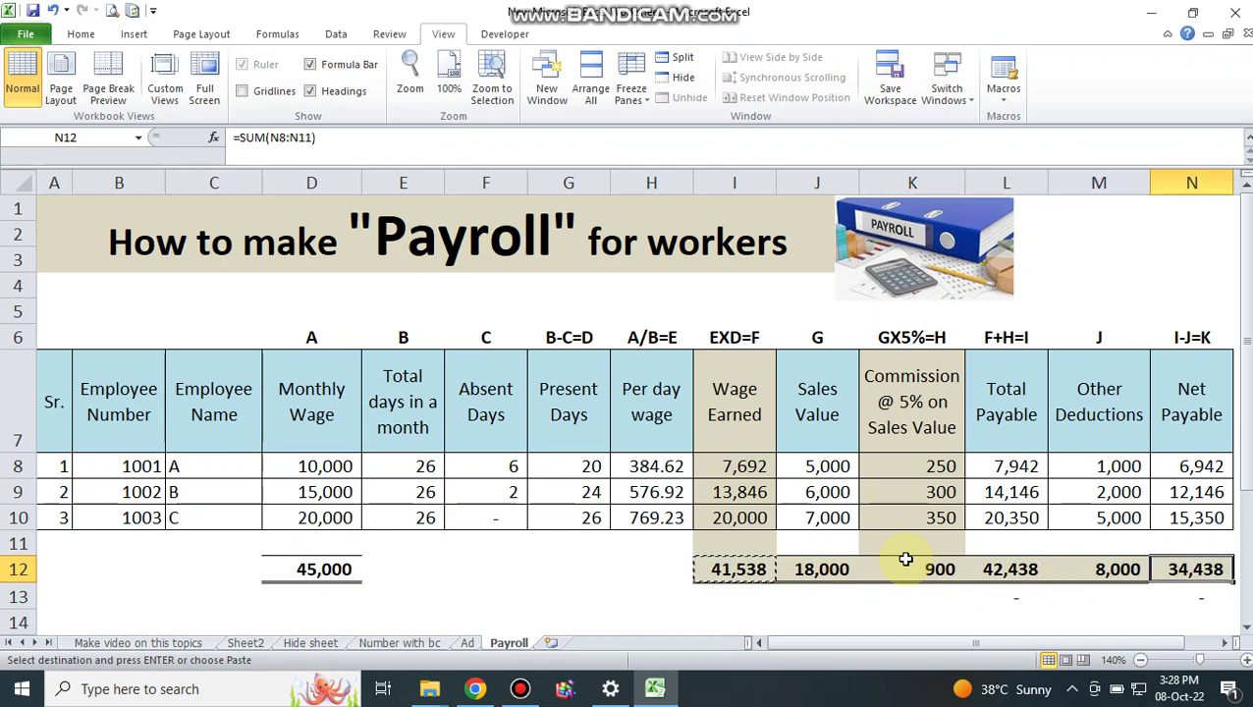